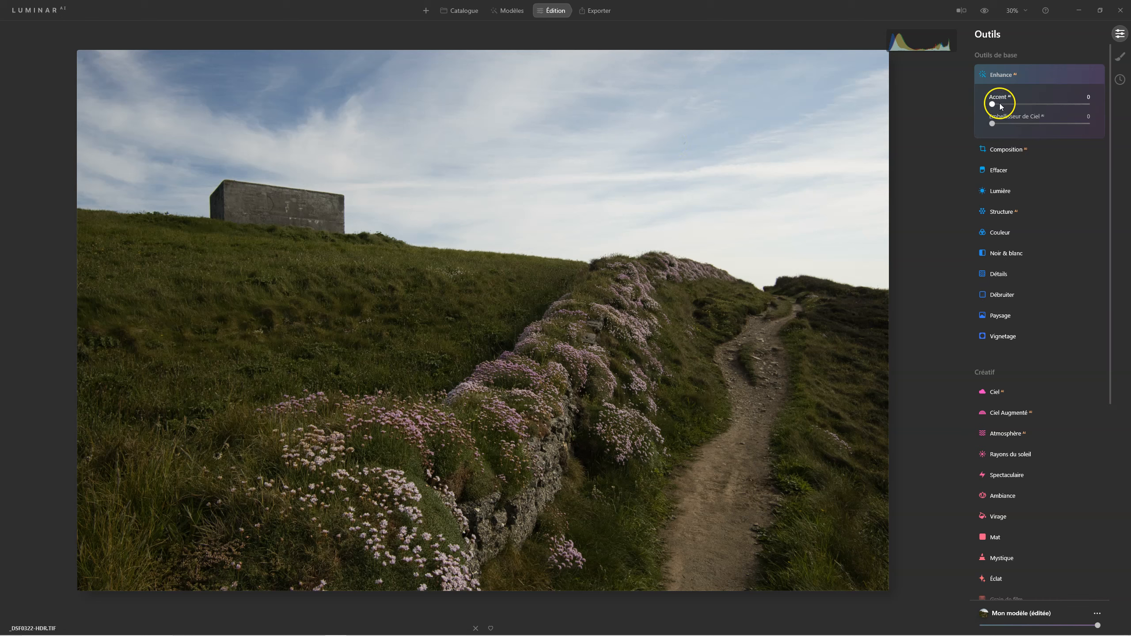
Raise Enhance AI Accent to 50 and toggle it off and on to compare.
left_click_drag(1005, 105, 1032, 107)
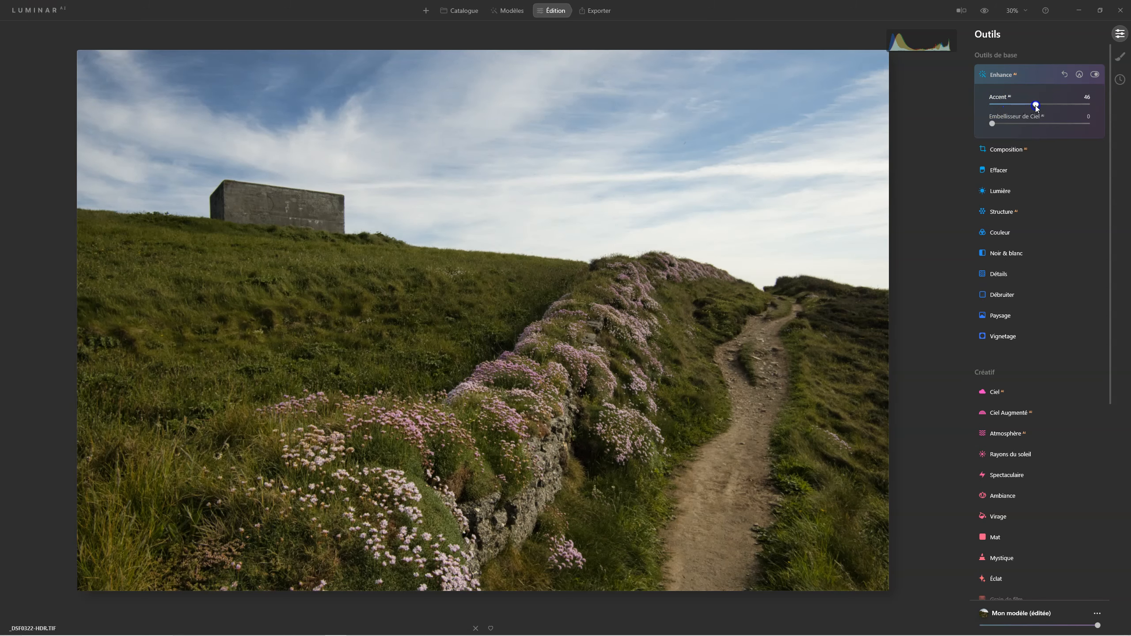
left_click_drag(1037, 105, 1040, 105)
left_click(1094, 75)
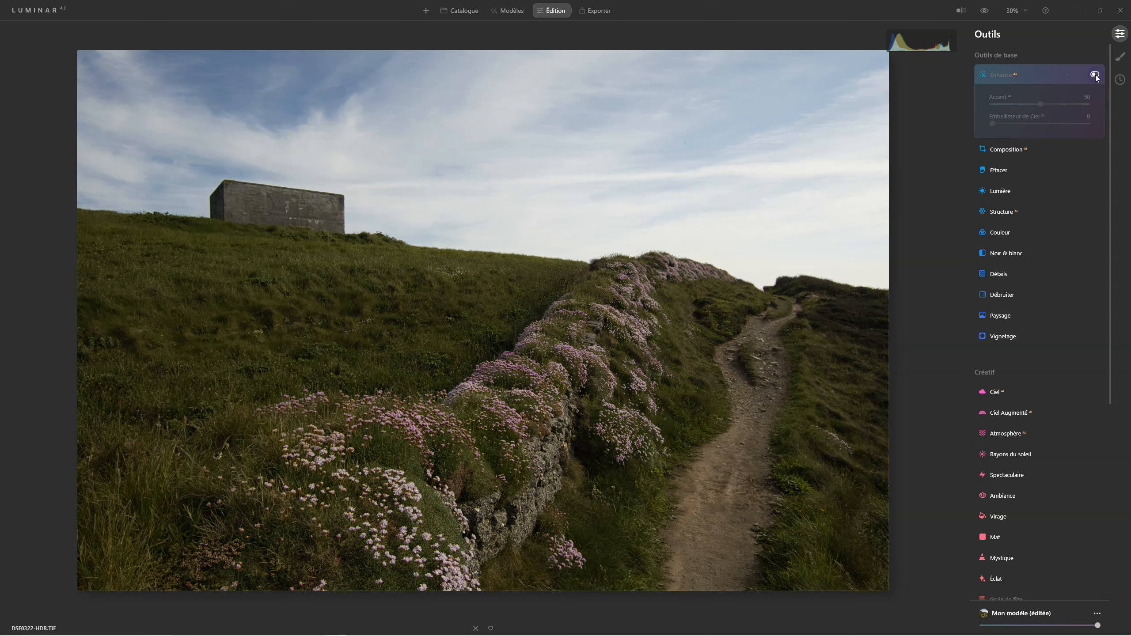
left_click(1095, 75)
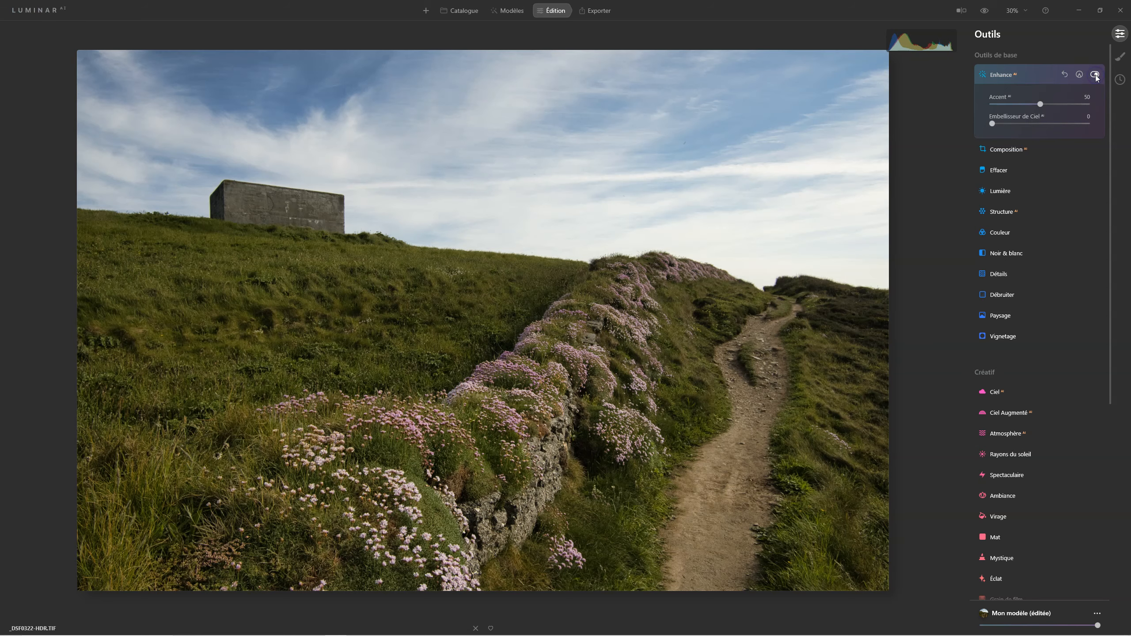
left_click(997, 74)
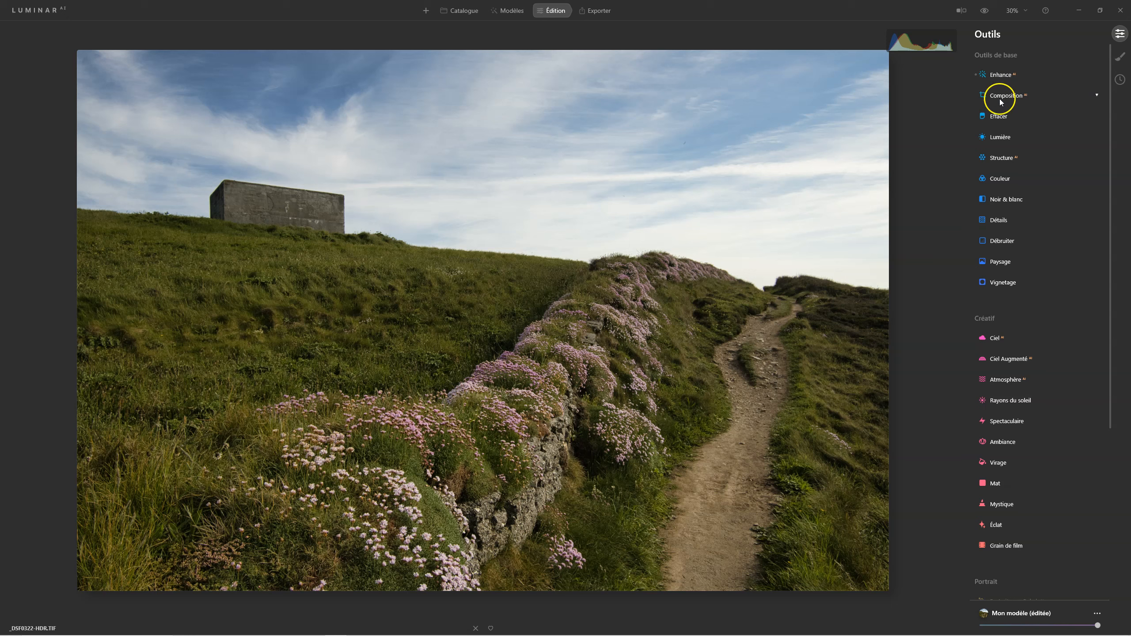
In Lumière, lift Ombres to 30 and lower Hautes lum. to -30.
left_click(1001, 138)
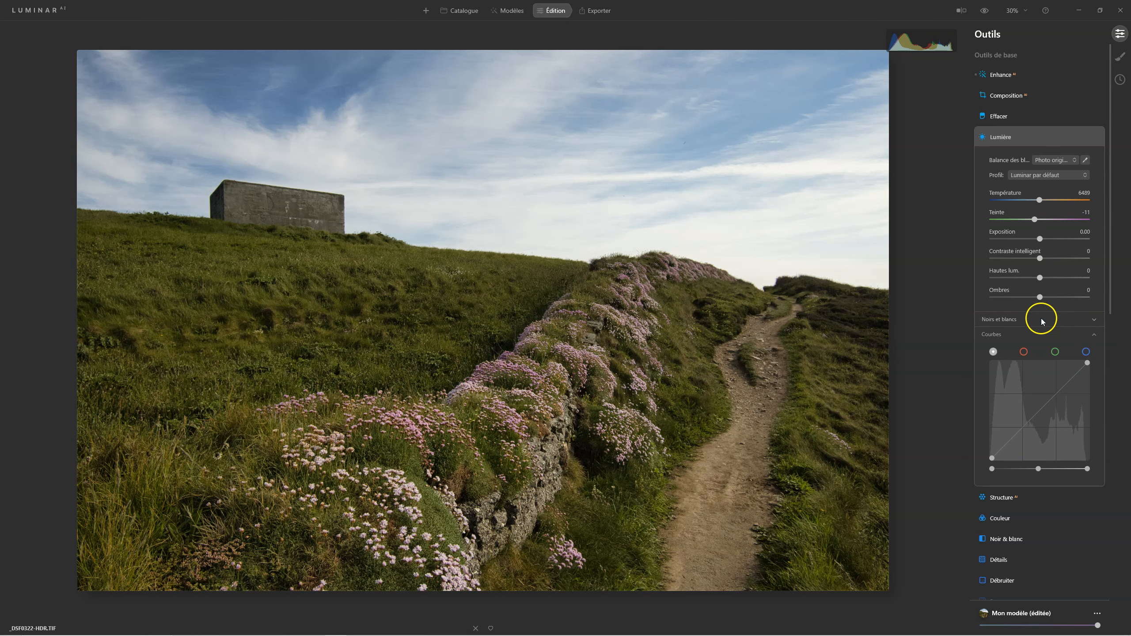
left_click_drag(1040, 297, 1061, 298)
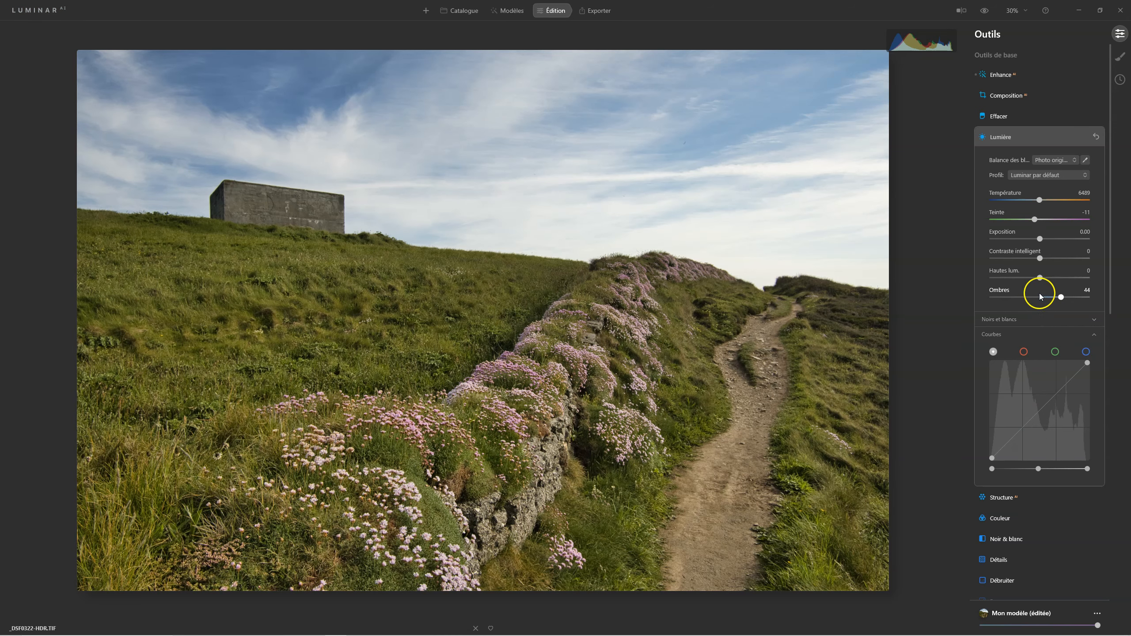
left_click_drag(1061, 299, 1026, 283)
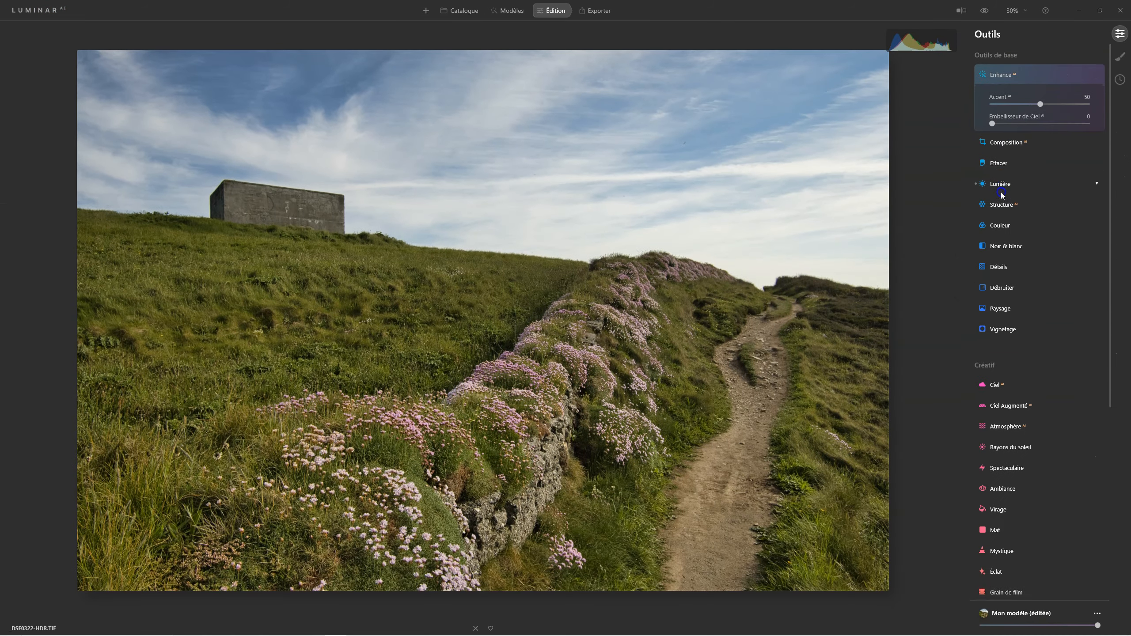
left_click(1000, 190)
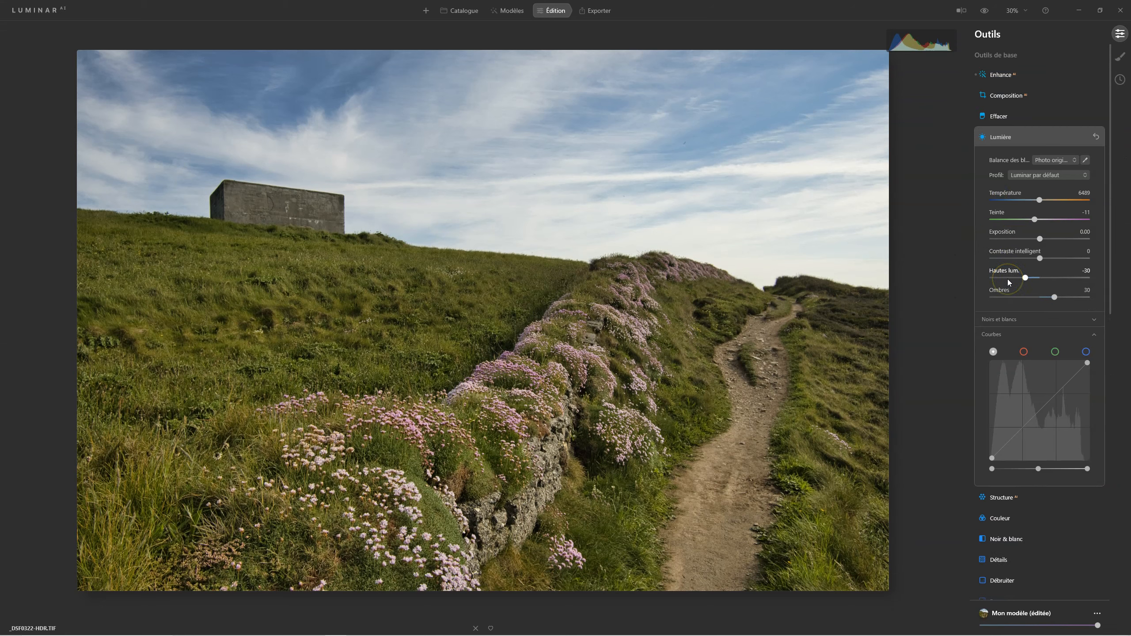
left_click(1000, 137)
Expand Couleur's HSL section, then open Harmonie de couleurs and its Contraste des couleurs controls.
left_click(993, 178)
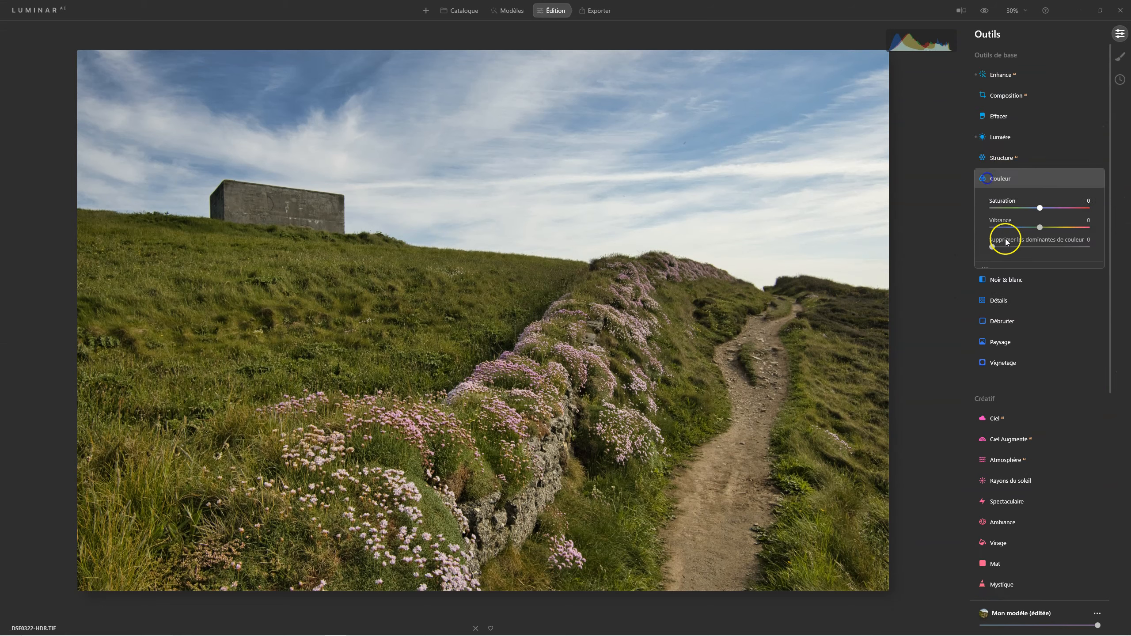
left_click(986, 269)
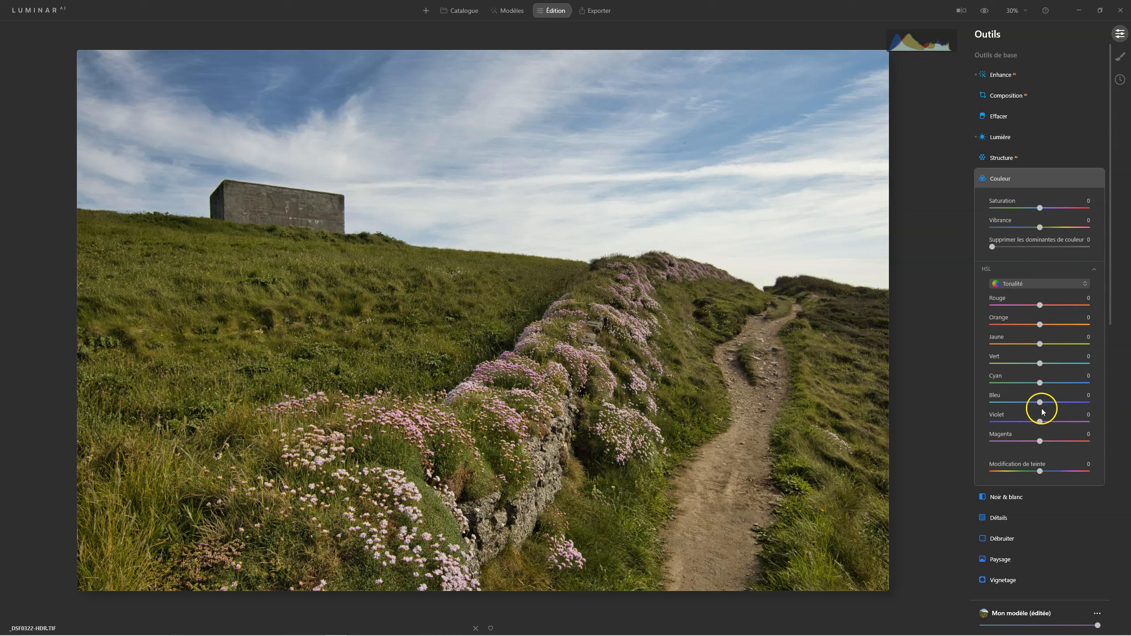
scroll(1038, 378, "down", 5)
scroll(1037, 378, "down", 9)
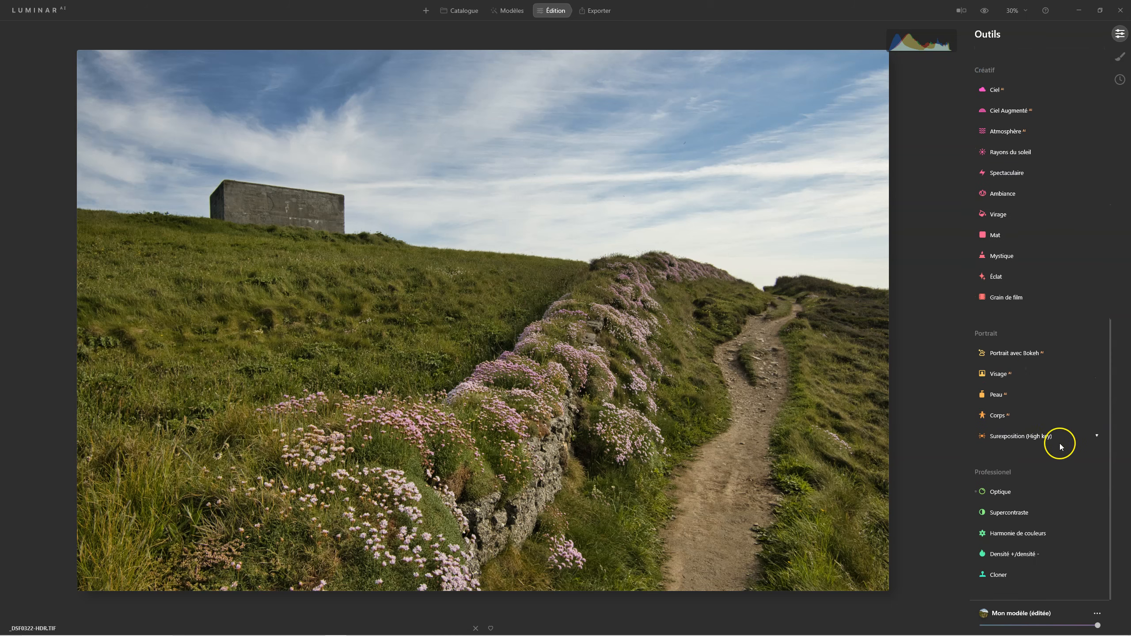
scroll(1023, 529, "up", 3)
scroll(1023, 529, "down", 4)
left_click(1039, 468)
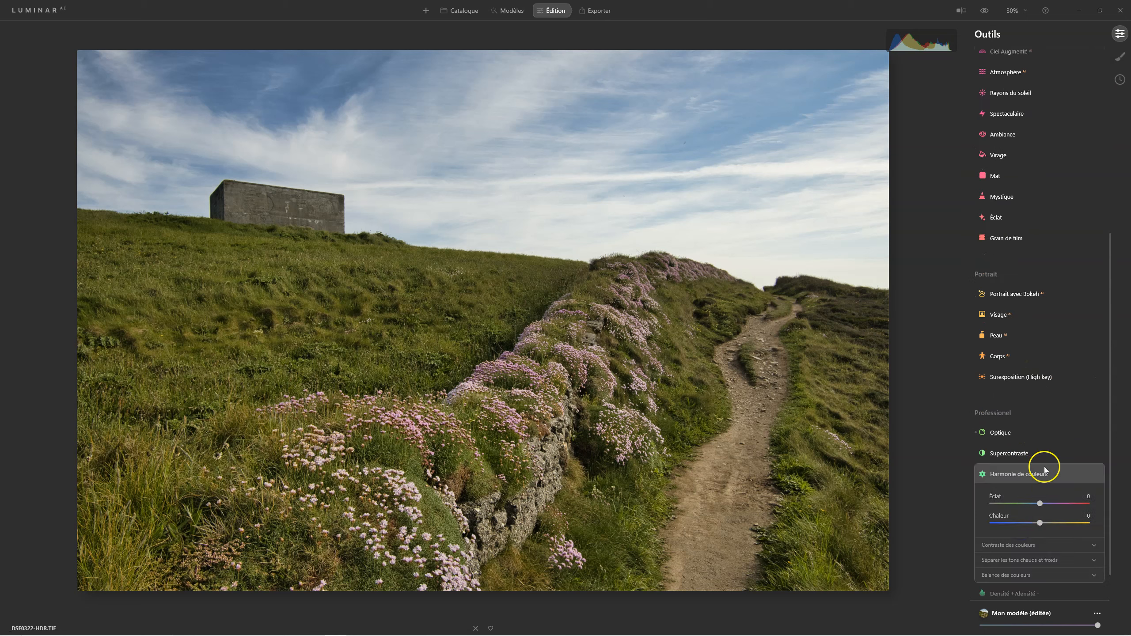
scroll(1037, 391, "down", 1)
left_click(1024, 507)
Set colour contrast Quantité to 18 and Tonalité to 56, then compare Harmonie de couleurs off and on.
scroll(1071, 496, "down", 1)
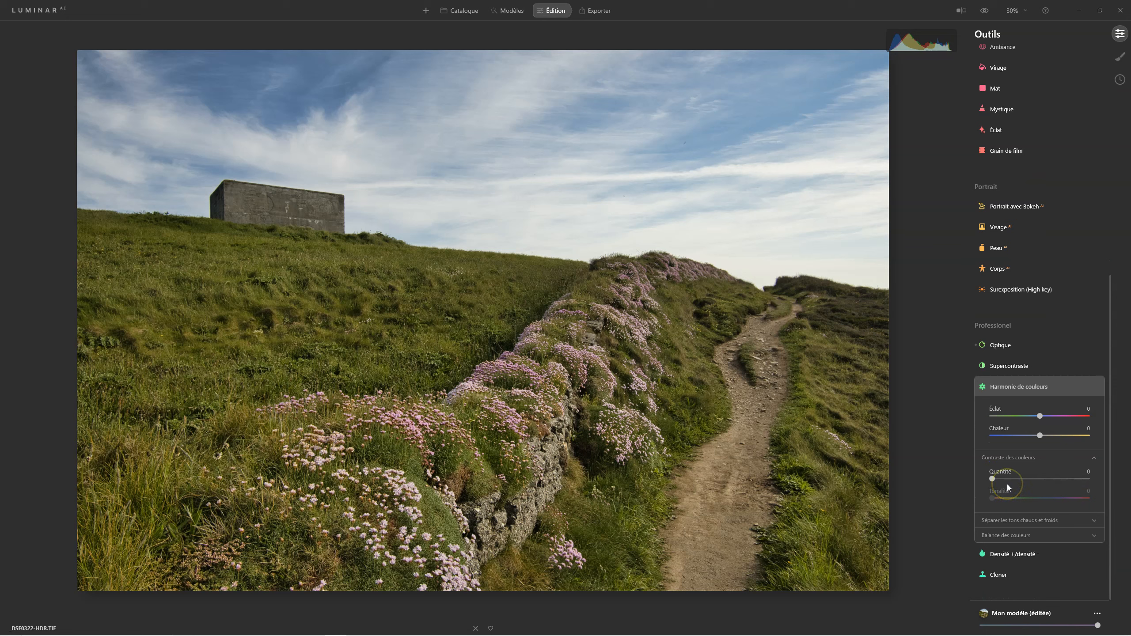
left_click(992, 479)
left_click_drag(994, 481, 1059, 499)
left_click(1008, 503)
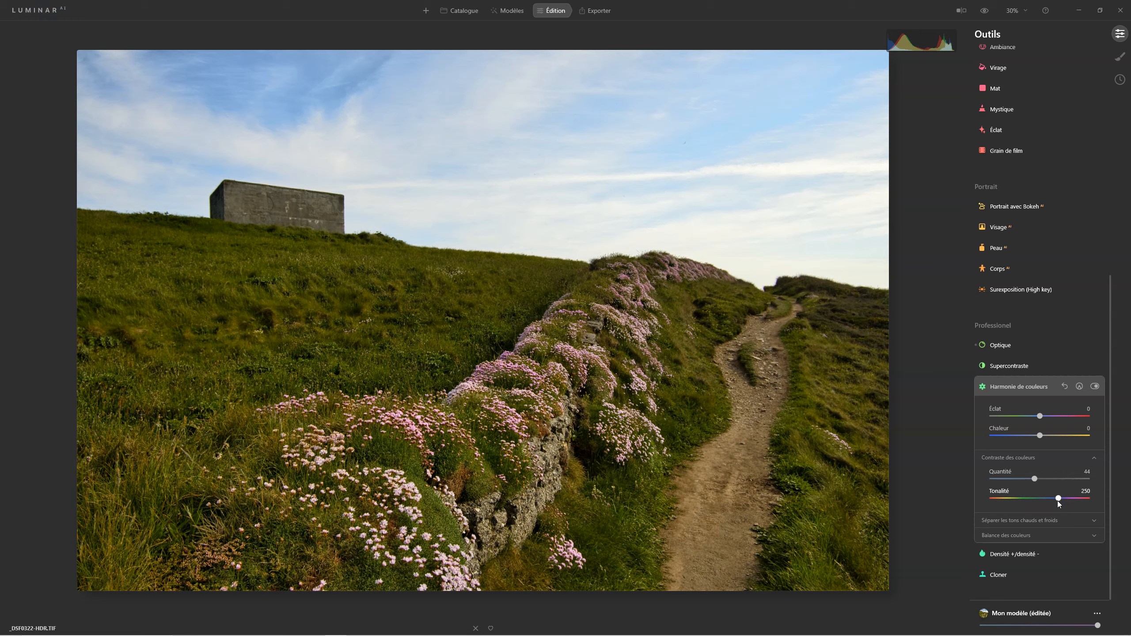
left_click_drag(1059, 499, 1009, 500)
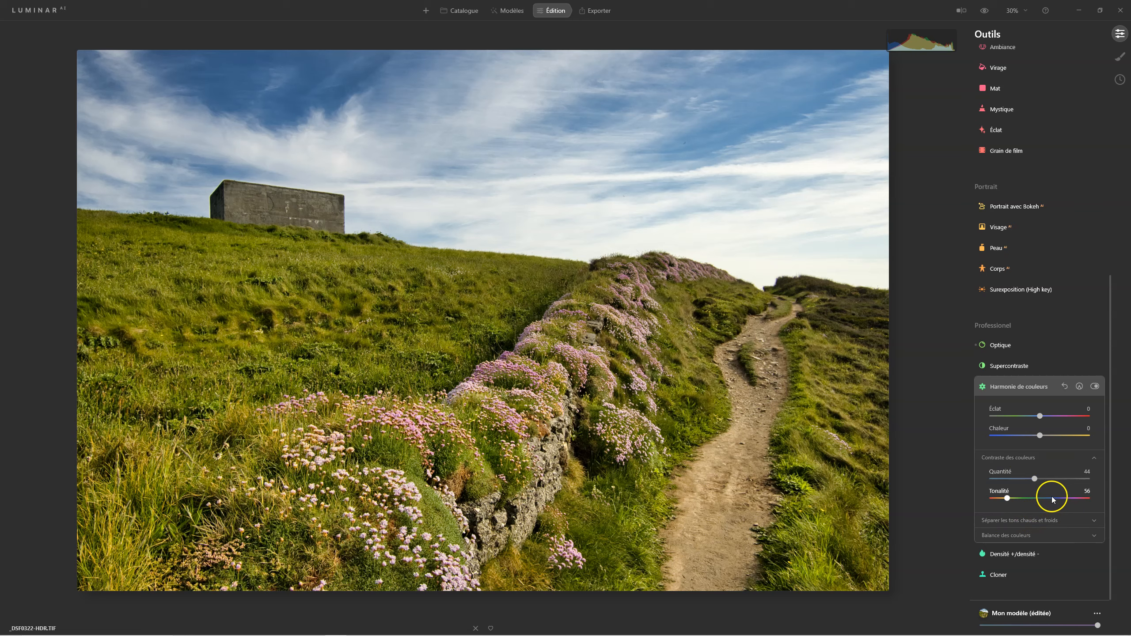
left_click_drag(1033, 478, 978, 486)
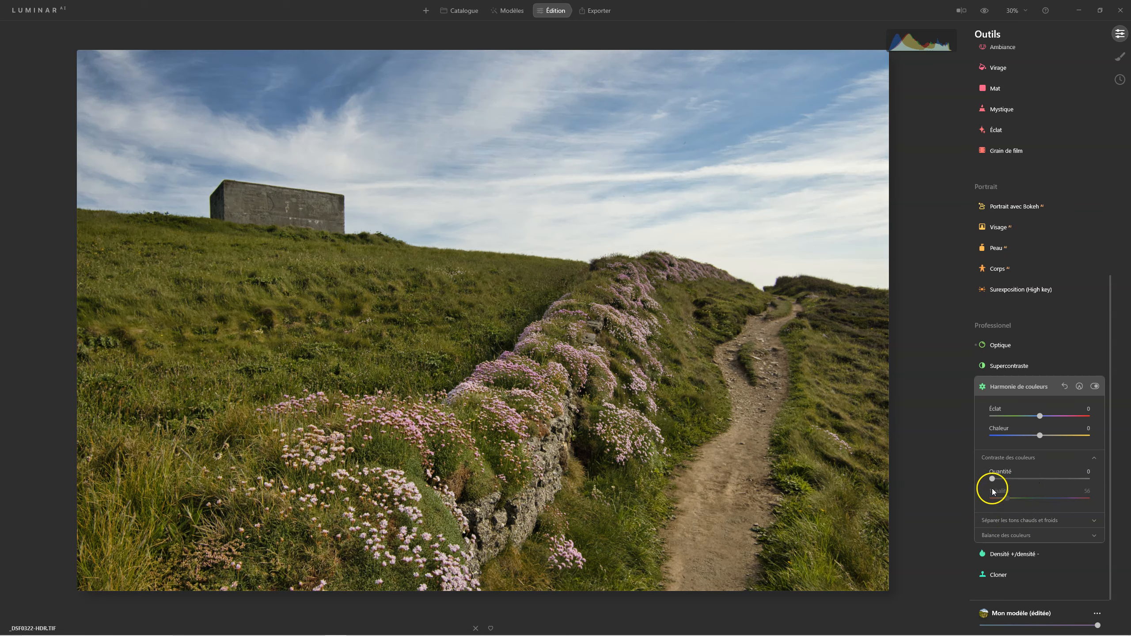
left_click_drag(993, 479, 998, 478)
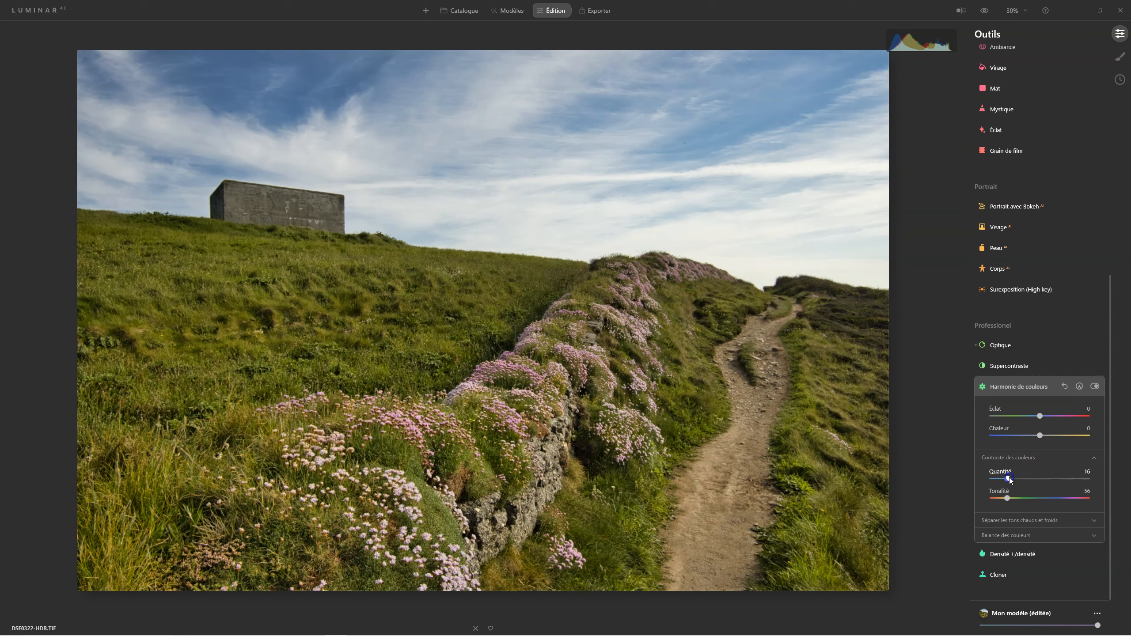
left_click_drag(1010, 478, 1010, 487)
left_click(1095, 386)
left_click(1095, 387)
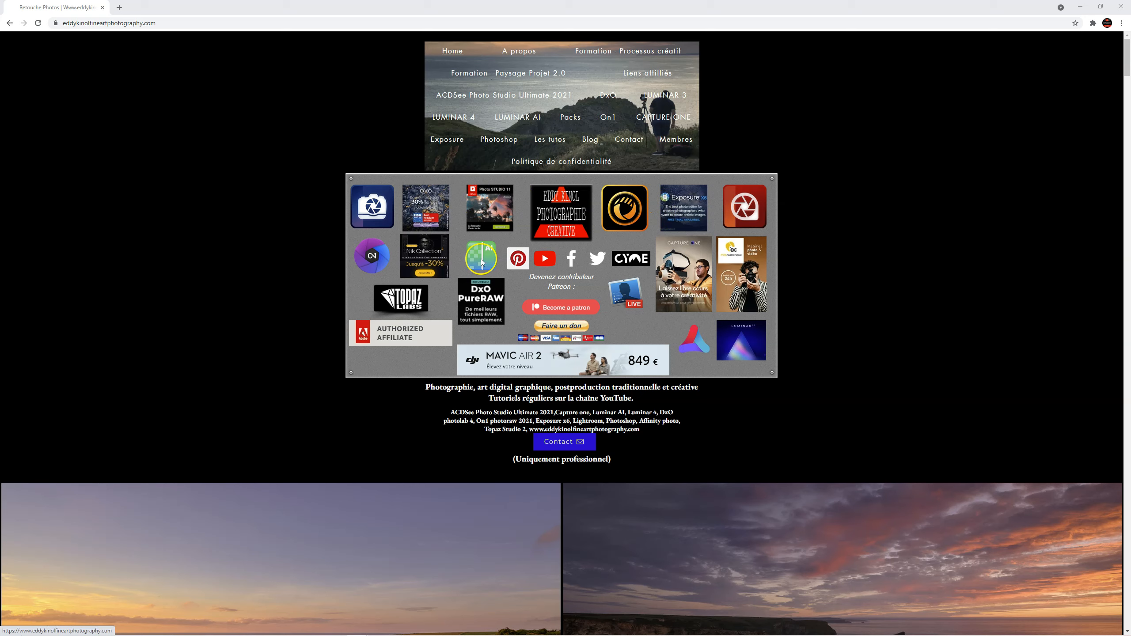
Read the blog's end-of-summer software promotions post, then go to the free Packs page.
left_click(375, 197)
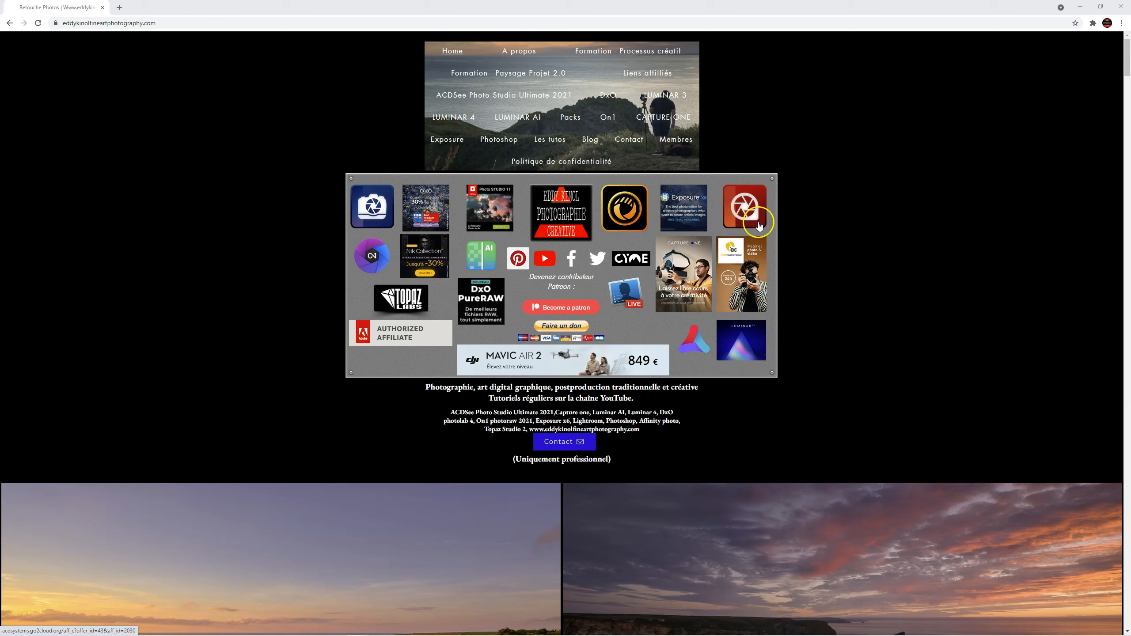
left_click(590, 140)
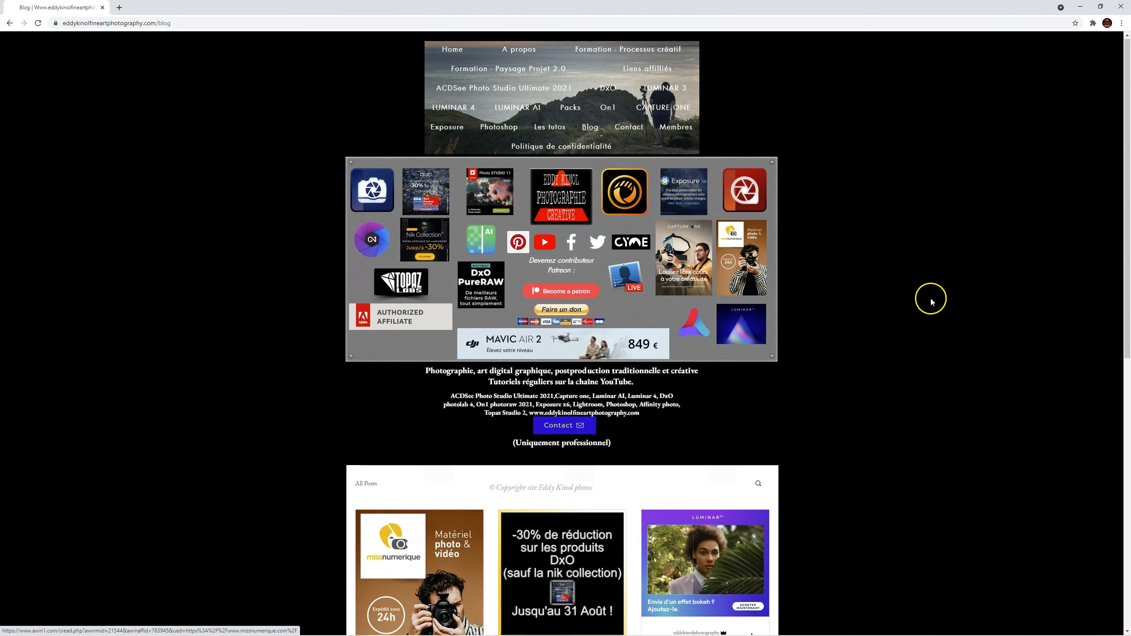
scroll(928, 298, "down", 5)
left_click(458, 329)
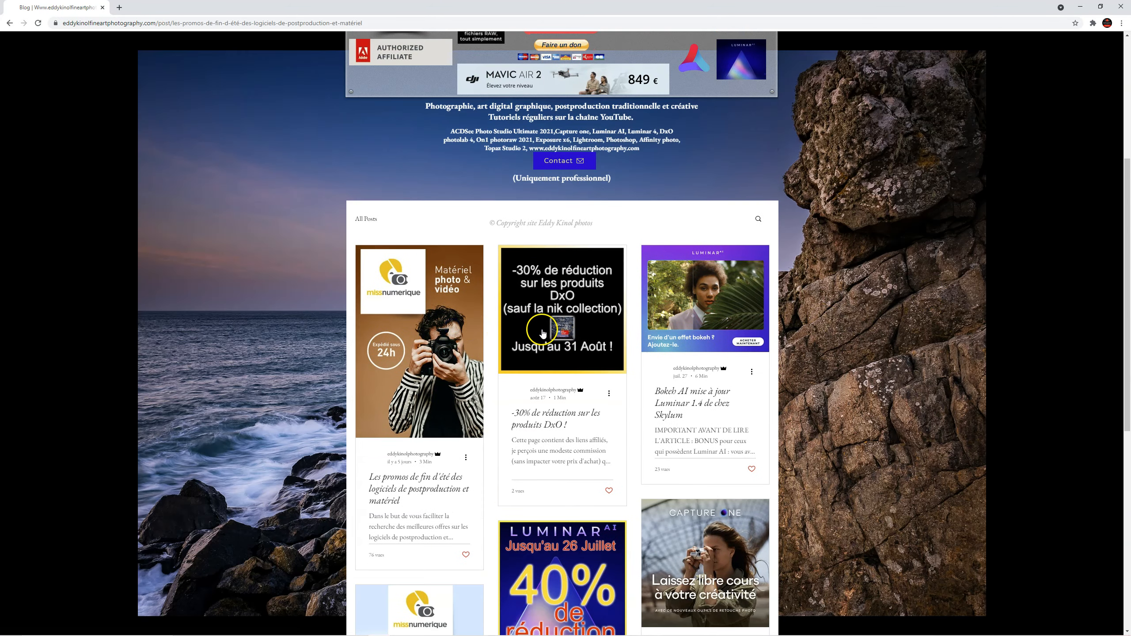
scroll(653, 398, "down", 20)
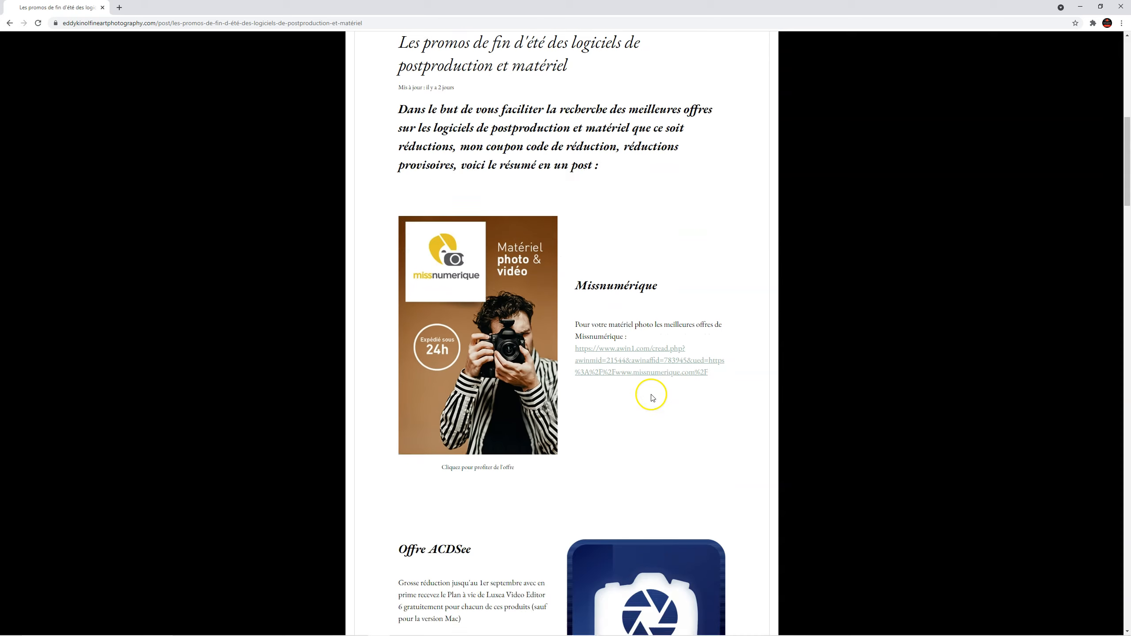
scroll(653, 398, "down", 20)
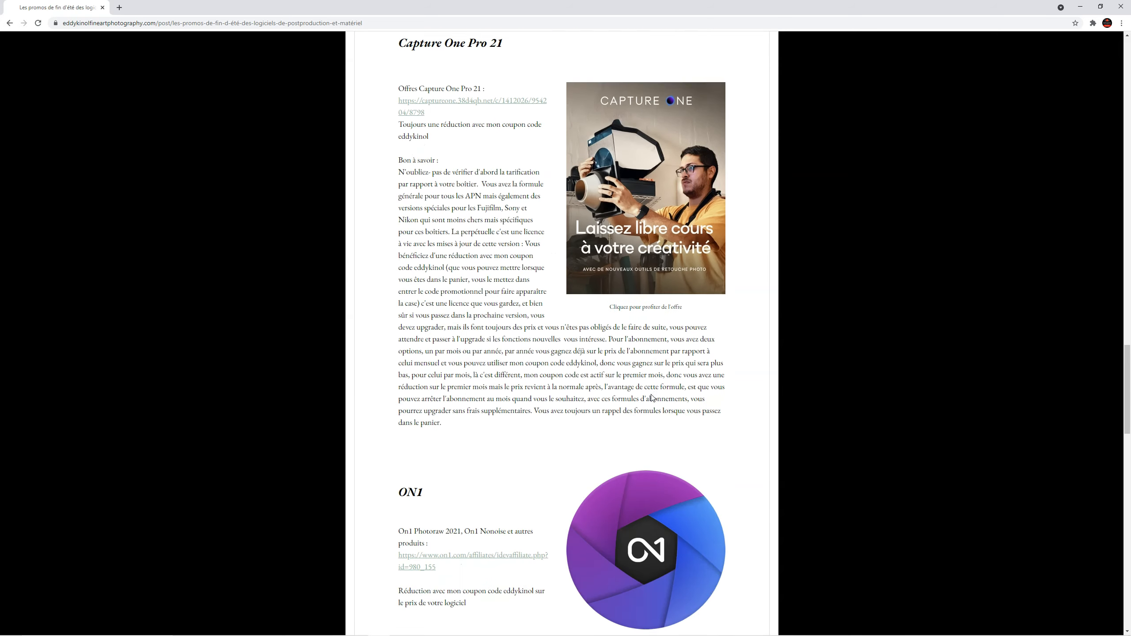
scroll(653, 397, "up", 20)
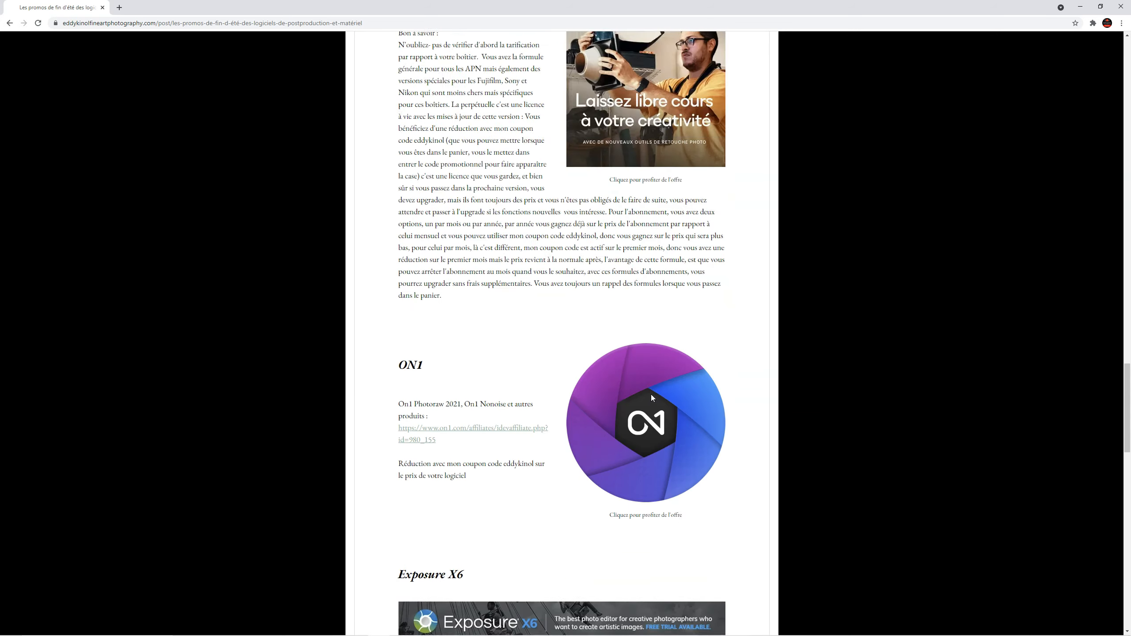
scroll(652, 398, "up", 2)
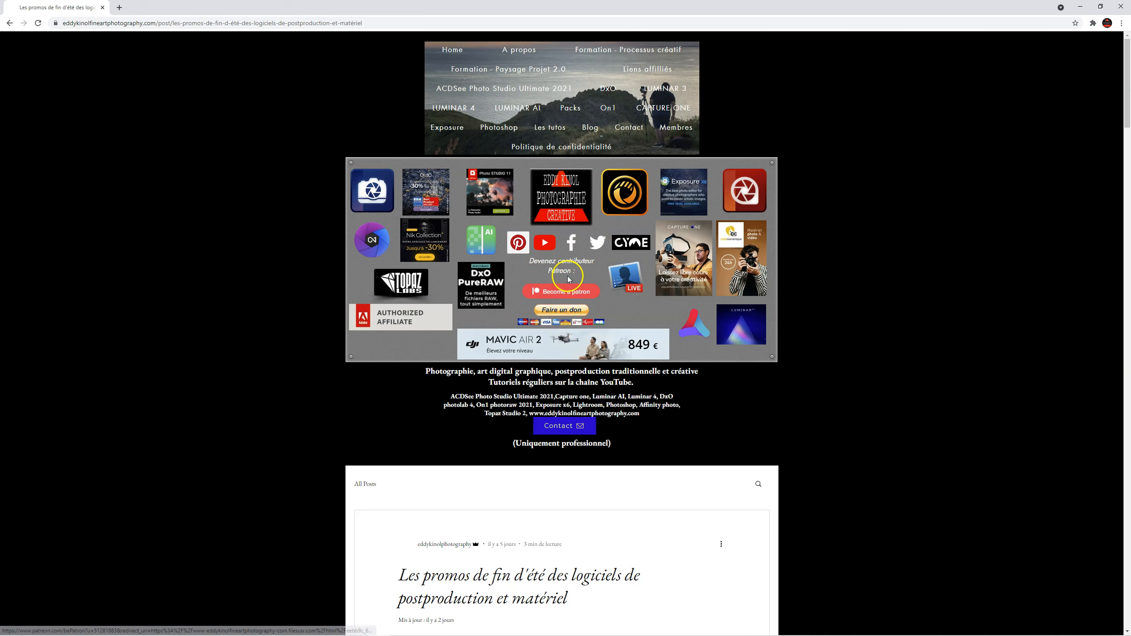
left_click(571, 109)
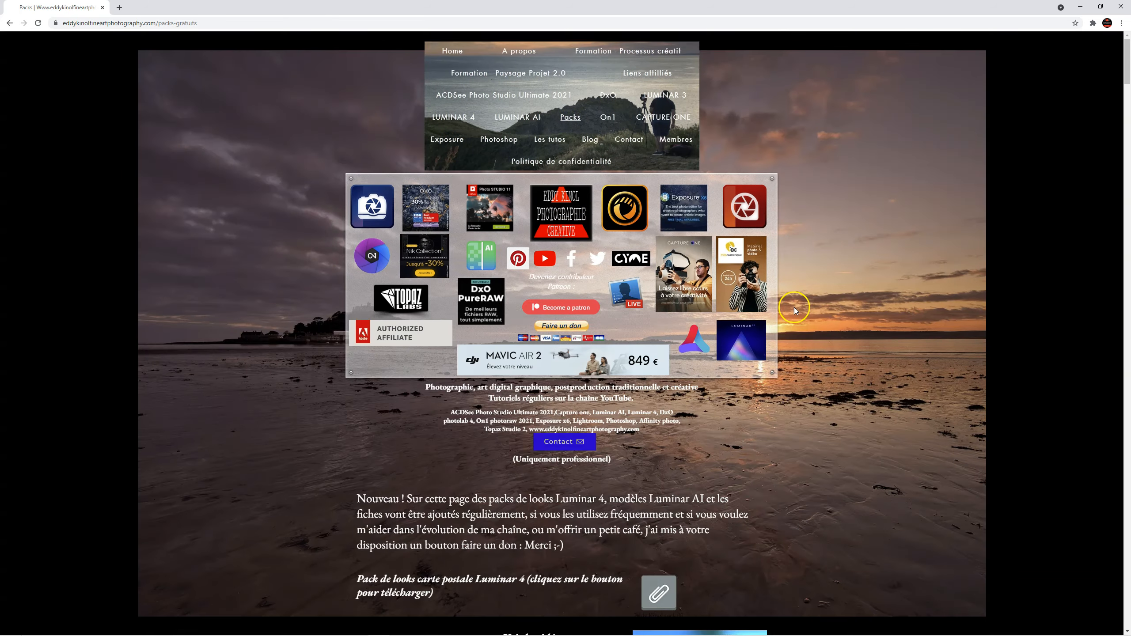
Scroll through the Packs gratuits page, then open the Formation - Paysage Projet 2.0 page.
scroll(793, 341, "down", 9)
scroll(784, 346, "down", 20)
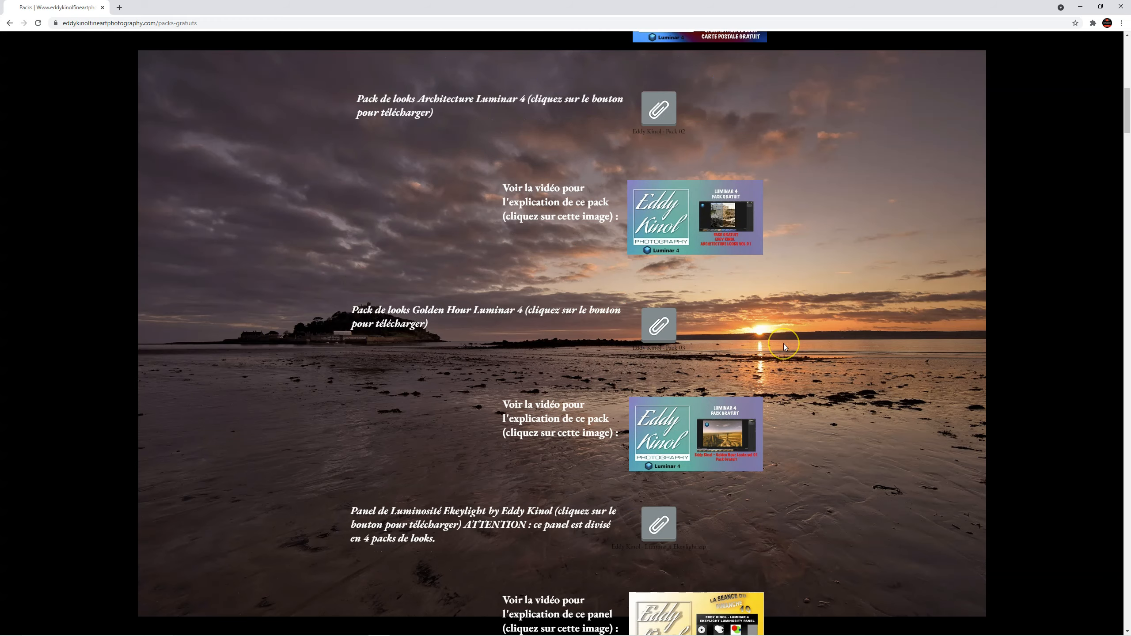
scroll(784, 348, "down", 1)
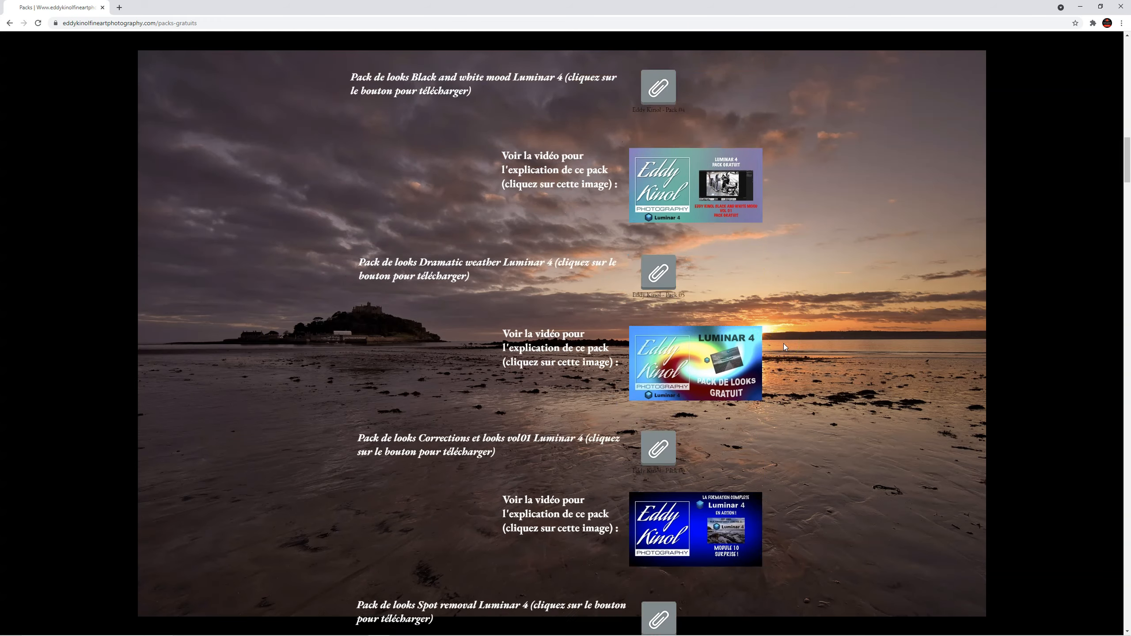
scroll(779, 338, "up", 3)
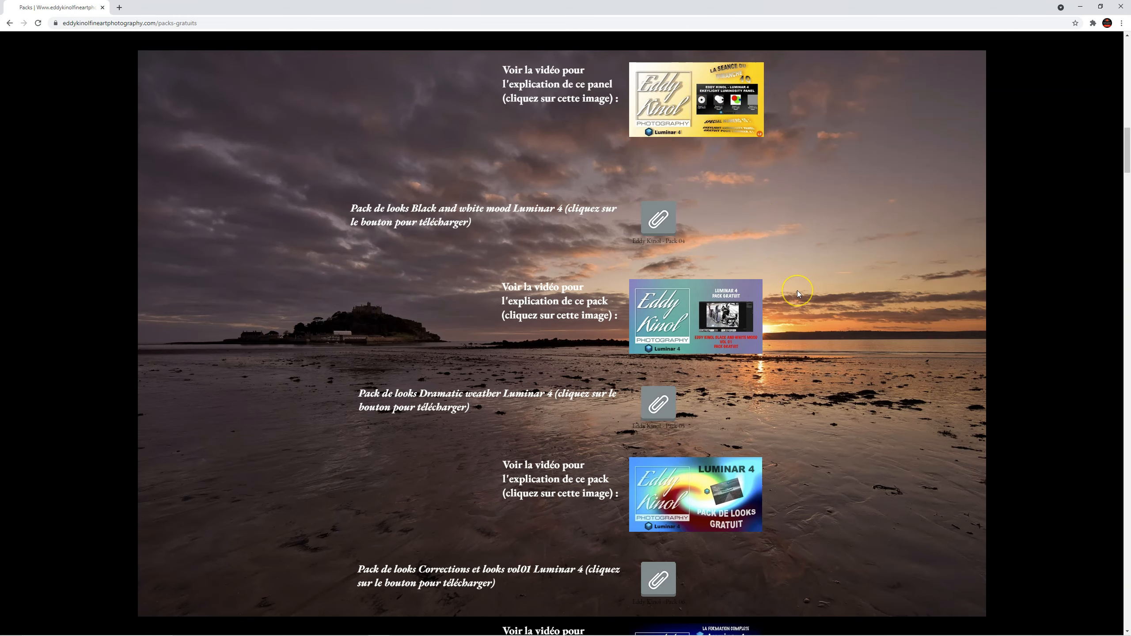
scroll(797, 290, "down", 13)
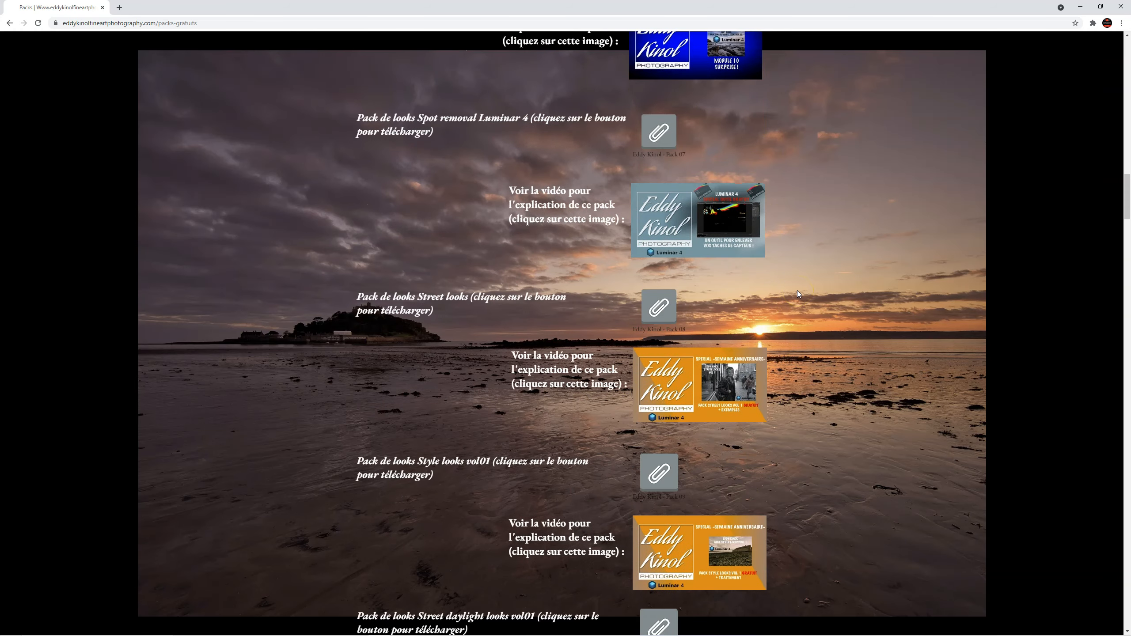
scroll(796, 290, "down", 17)
scroll(797, 290, "down", 20)
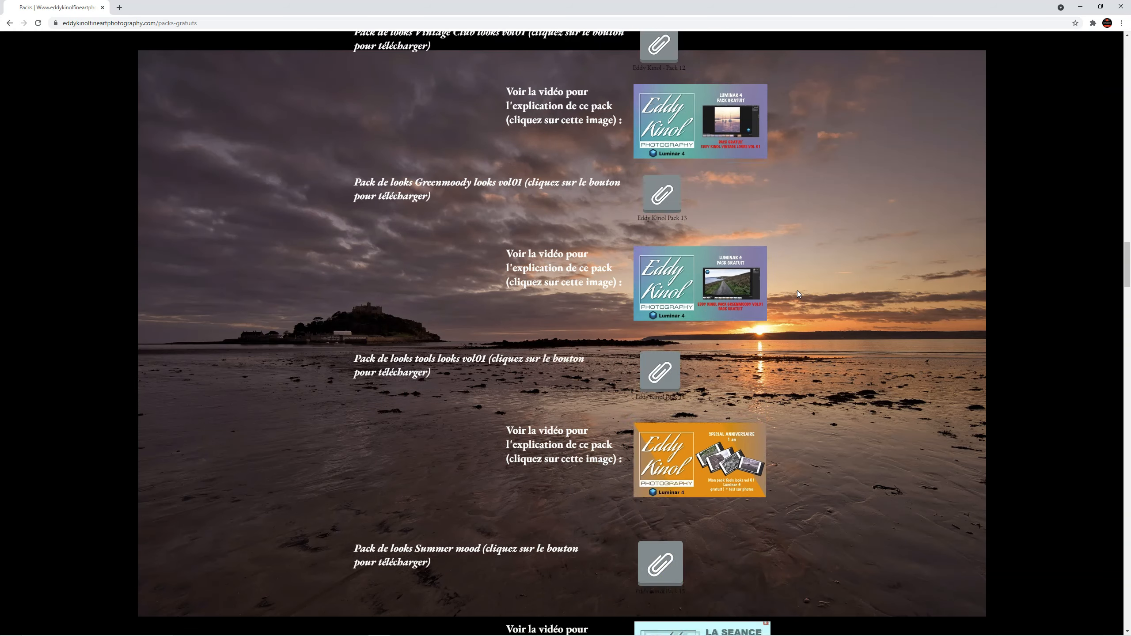
scroll(797, 290, "down", 5)
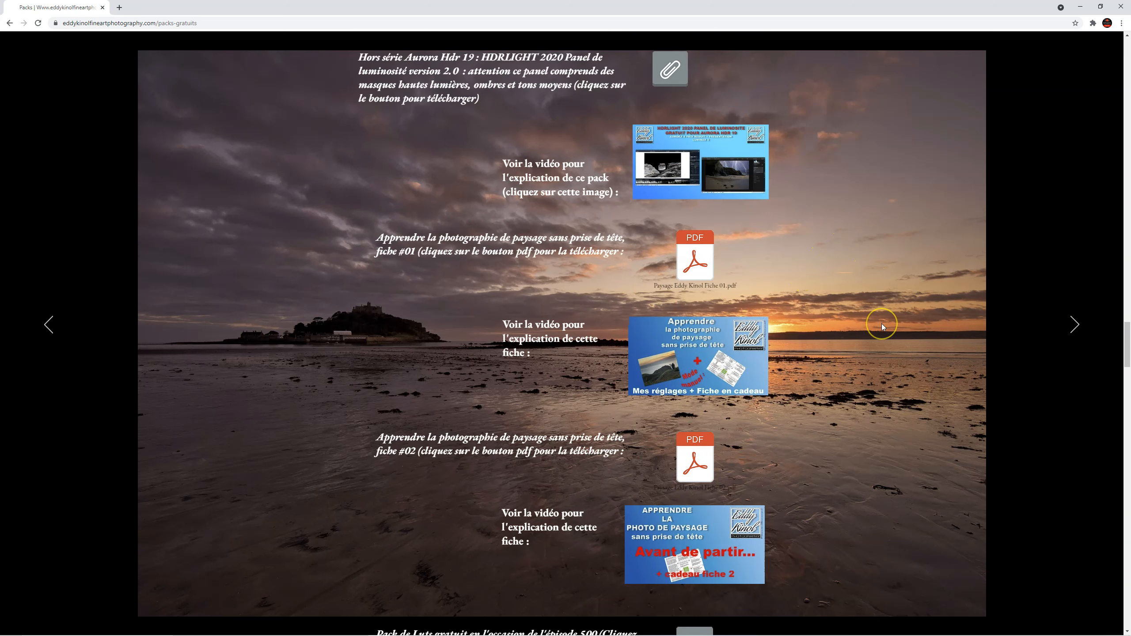
scroll(837, 370, "down", 10)
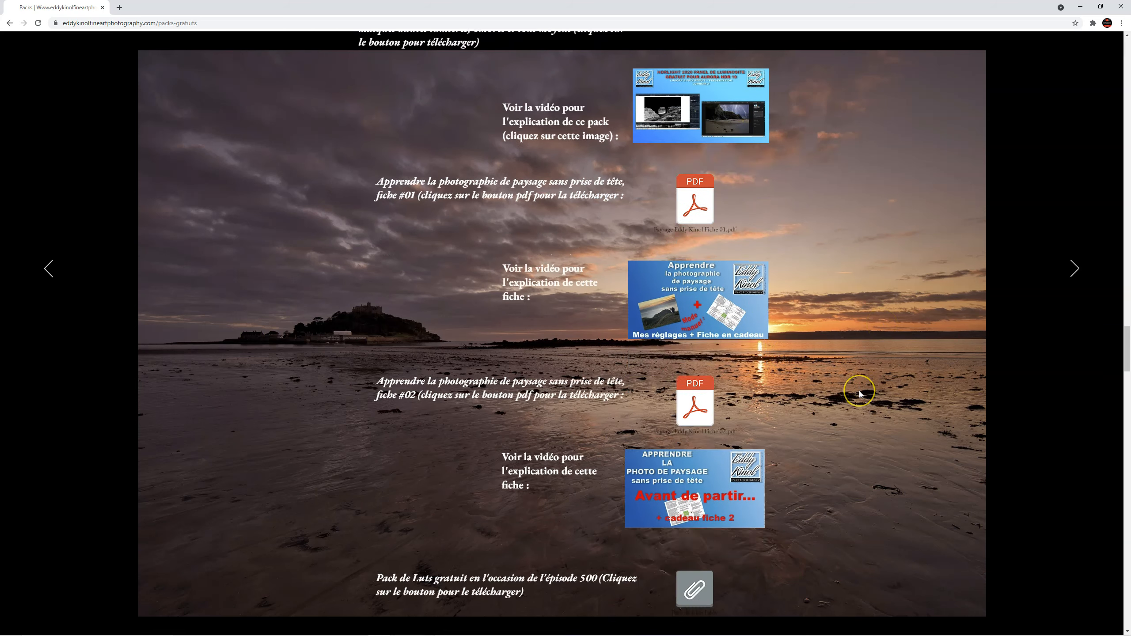
scroll(855, 371, "down", 3)
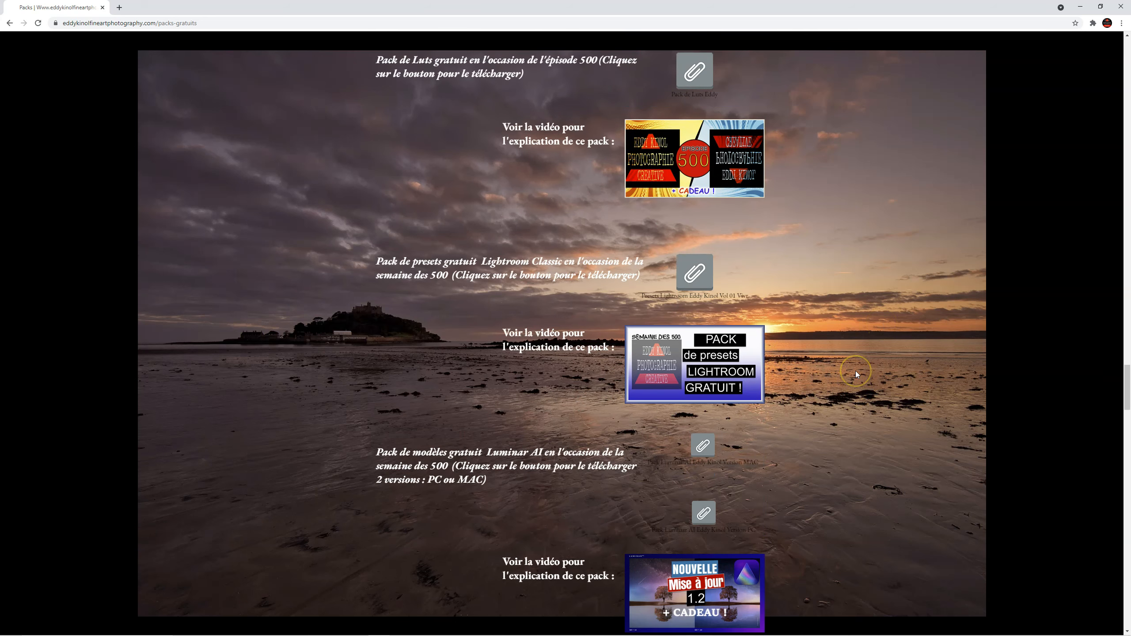
scroll(855, 371, "down", 5)
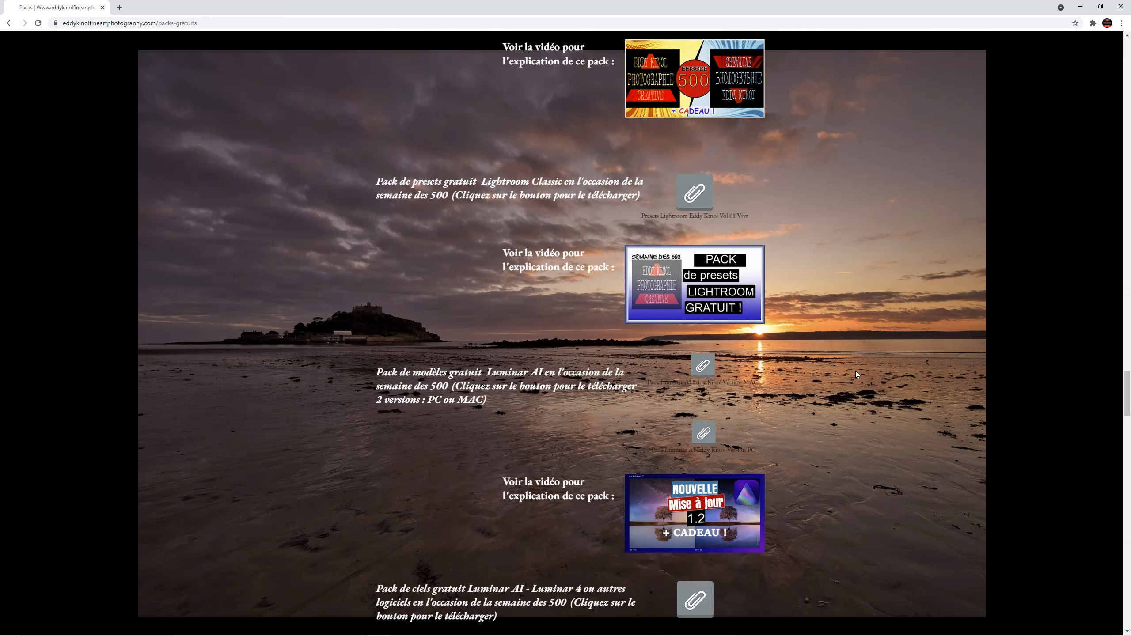
scroll(821, 345, "down", 3)
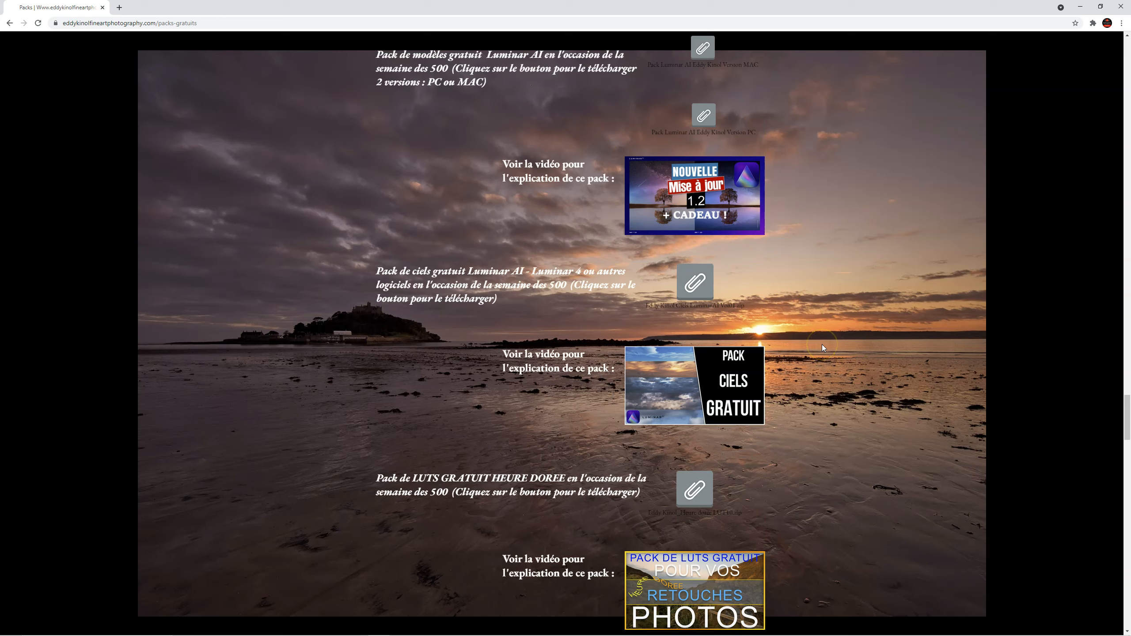
scroll(764, 399, "down", 1)
scroll(764, 401, "down", 15)
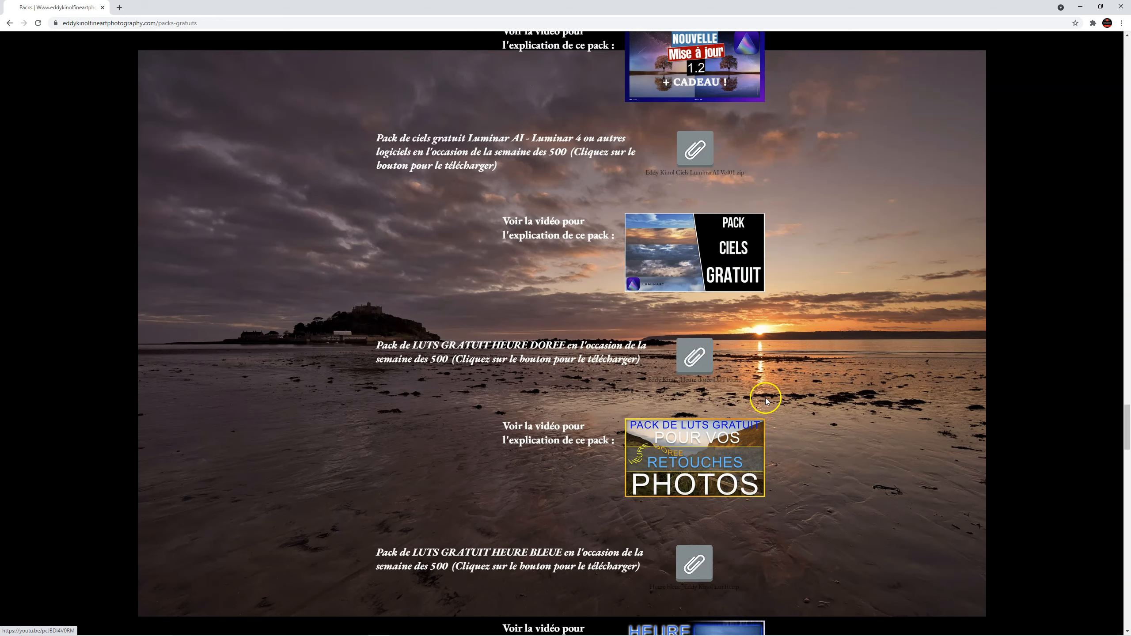
scroll(766, 398, "down", 17)
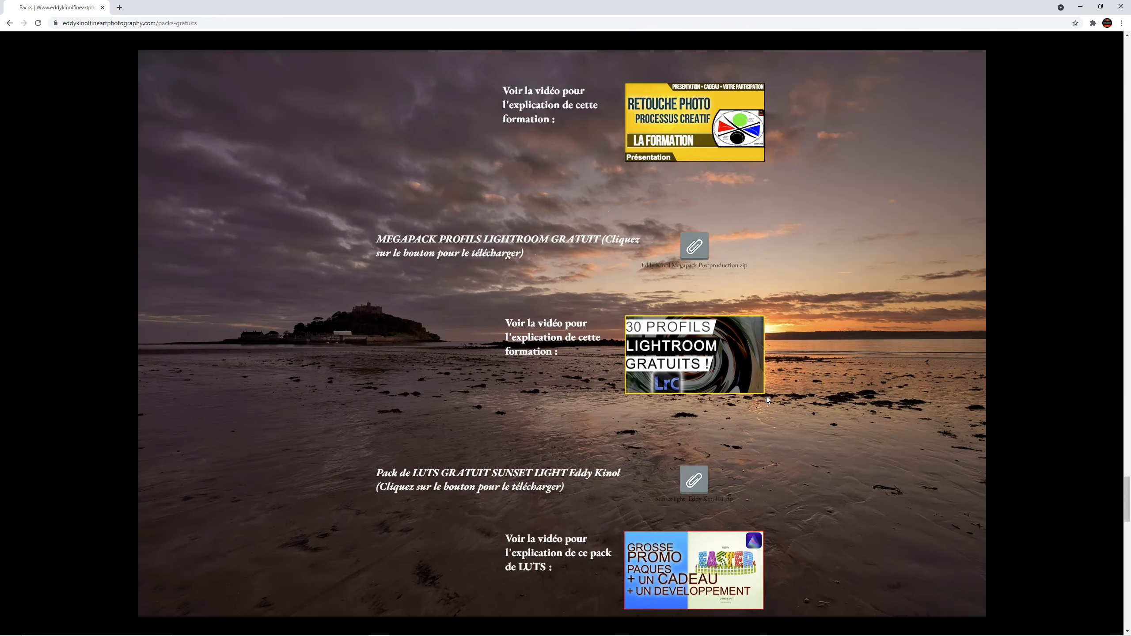
scroll(766, 396, "down", 12)
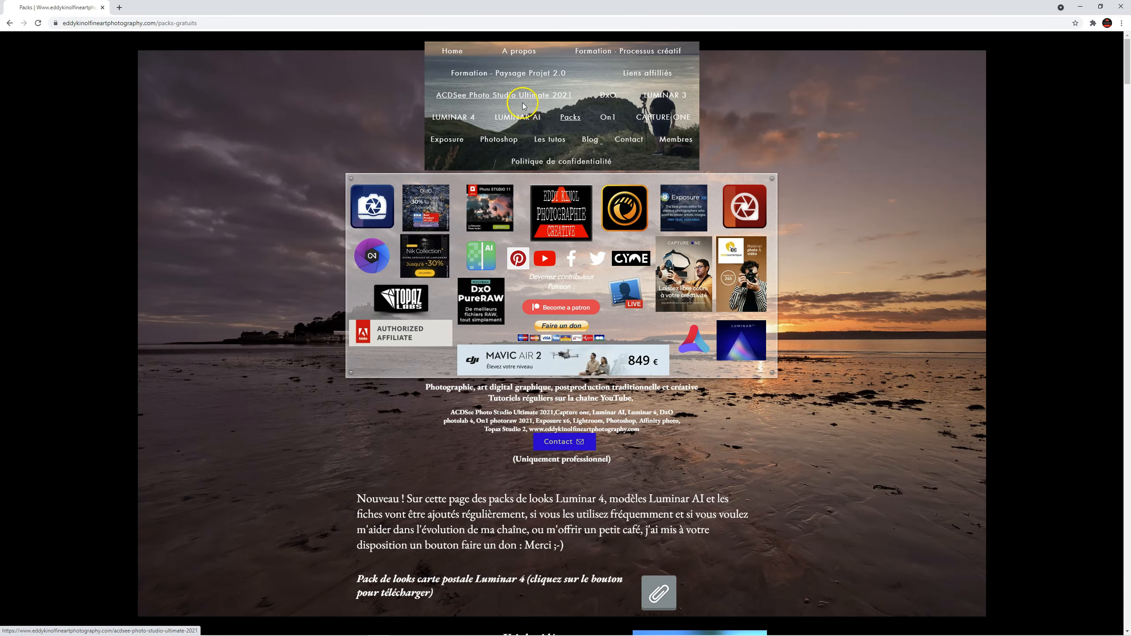
left_click(530, 72)
scroll(858, 270, "down", 8)
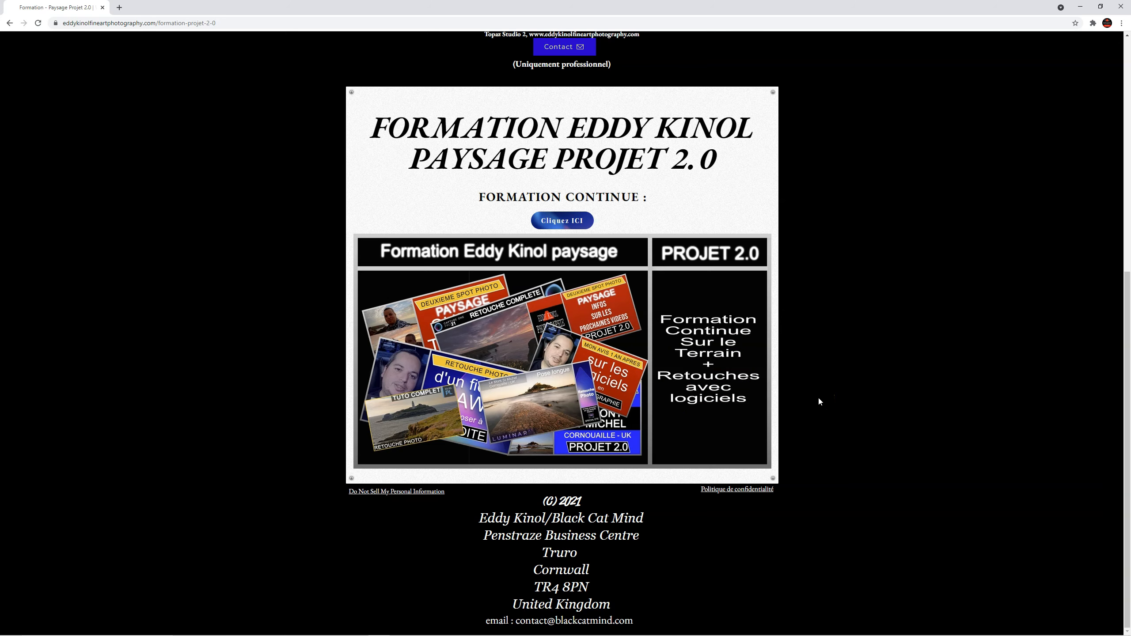
Open the 23-video Projet 2.0 YouTube playlist, then collapse Harmonie de couleurs in Luminar AI.
left_click(800, 272)
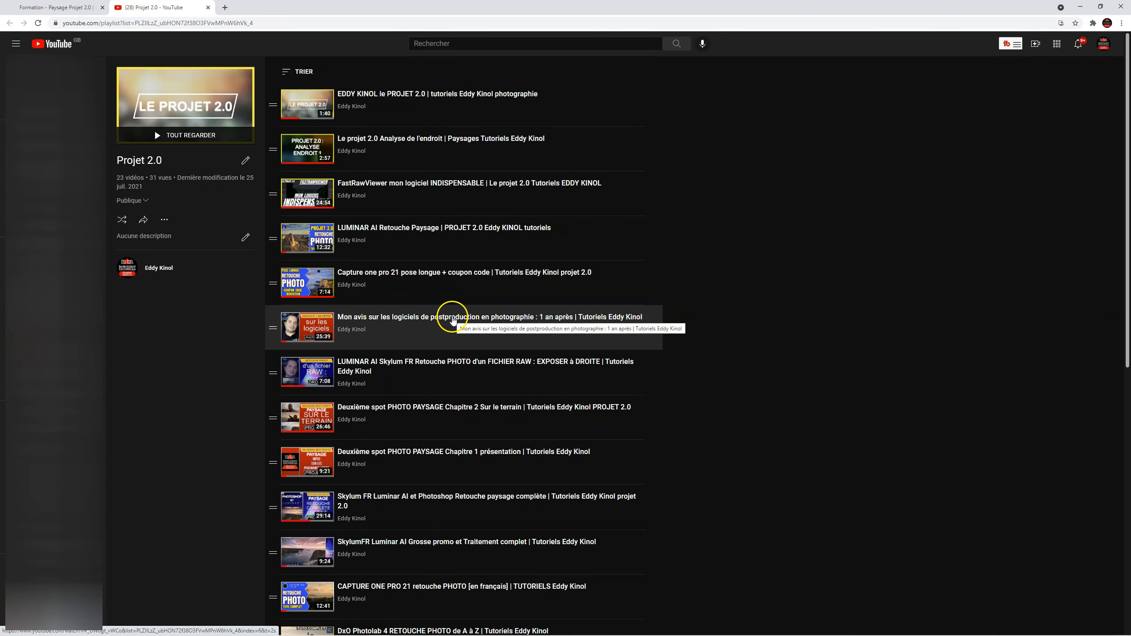
scroll(452, 317, "down", 10)
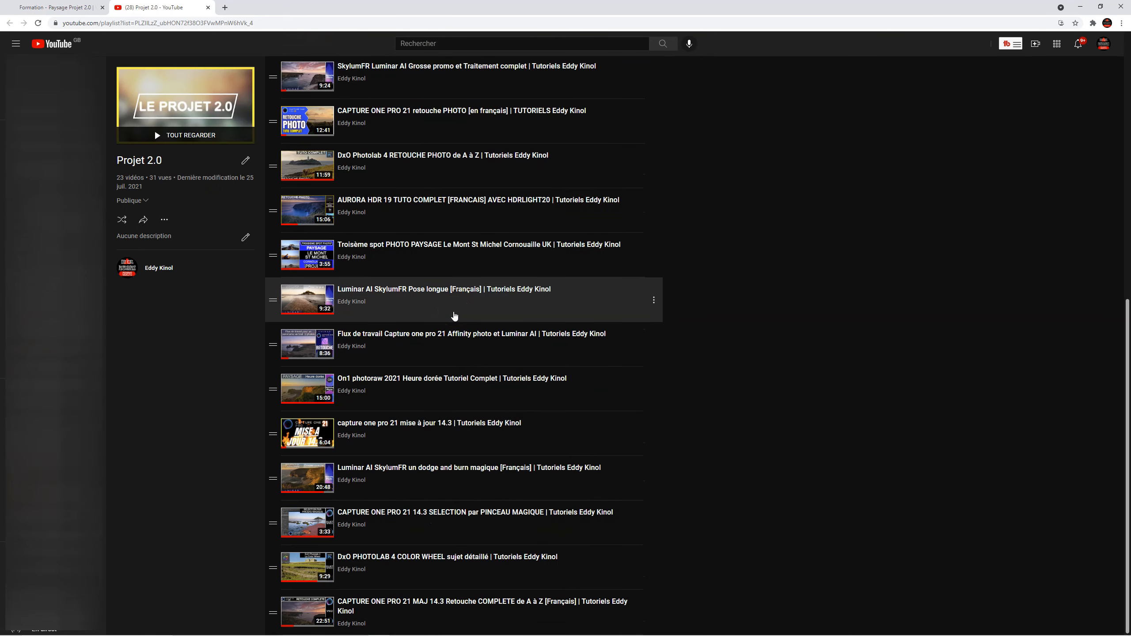
scroll(454, 316, "up", 10)
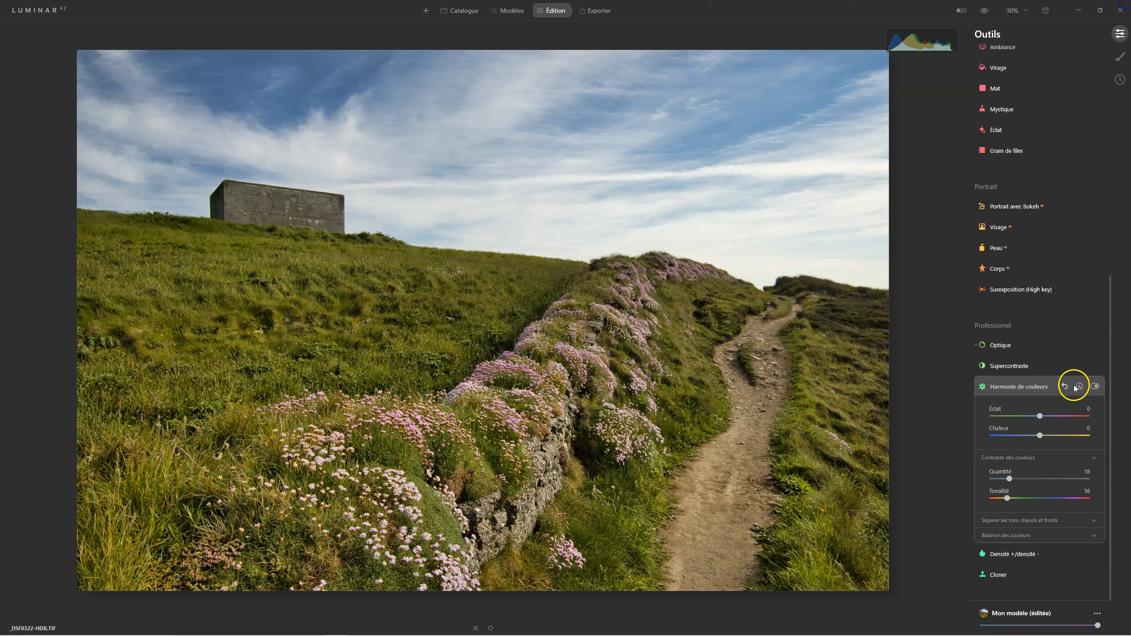
scroll(1032, 387, "up", 1)
left_click(1032, 388)
Change the Lumière camera profile to Adobe Standard.
scroll(1003, 297, "up", 5)
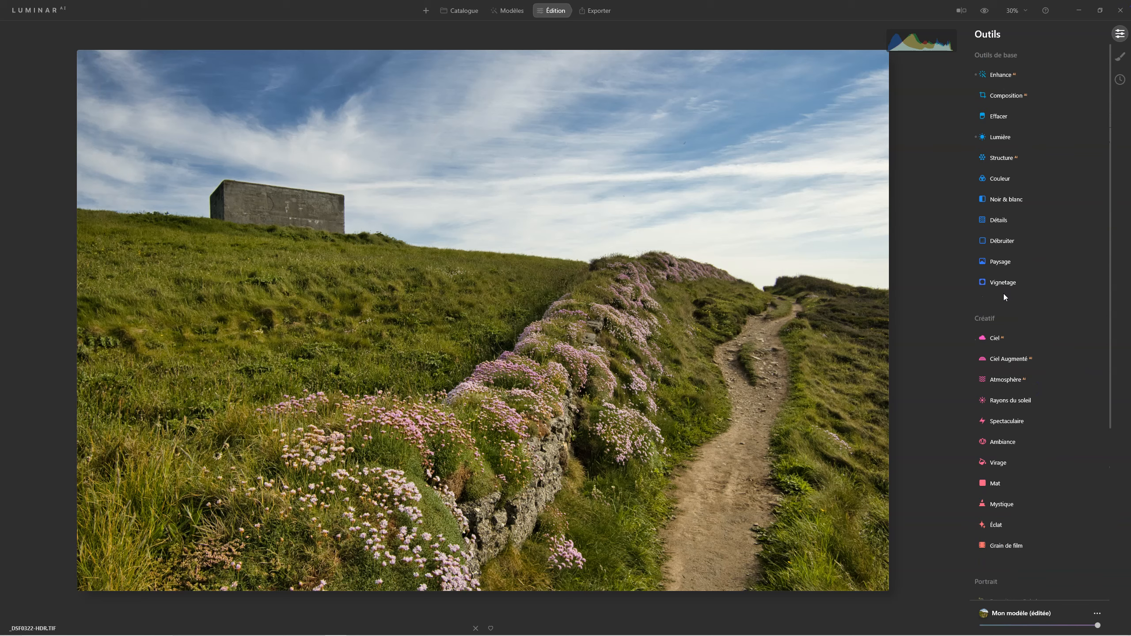
left_click(1000, 140)
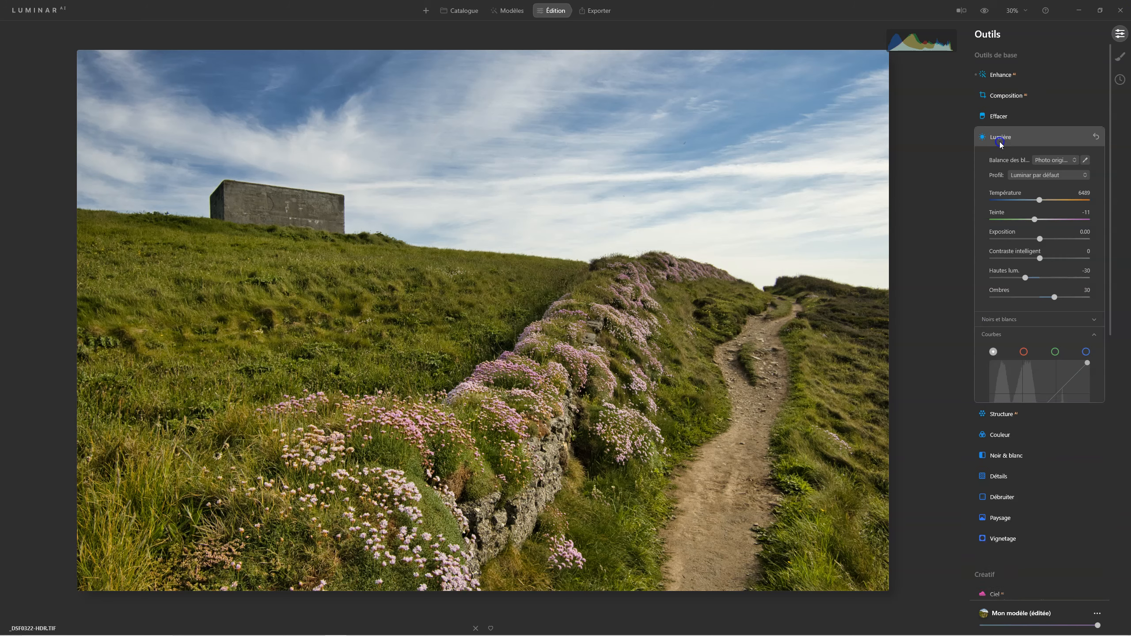
left_click(1026, 175)
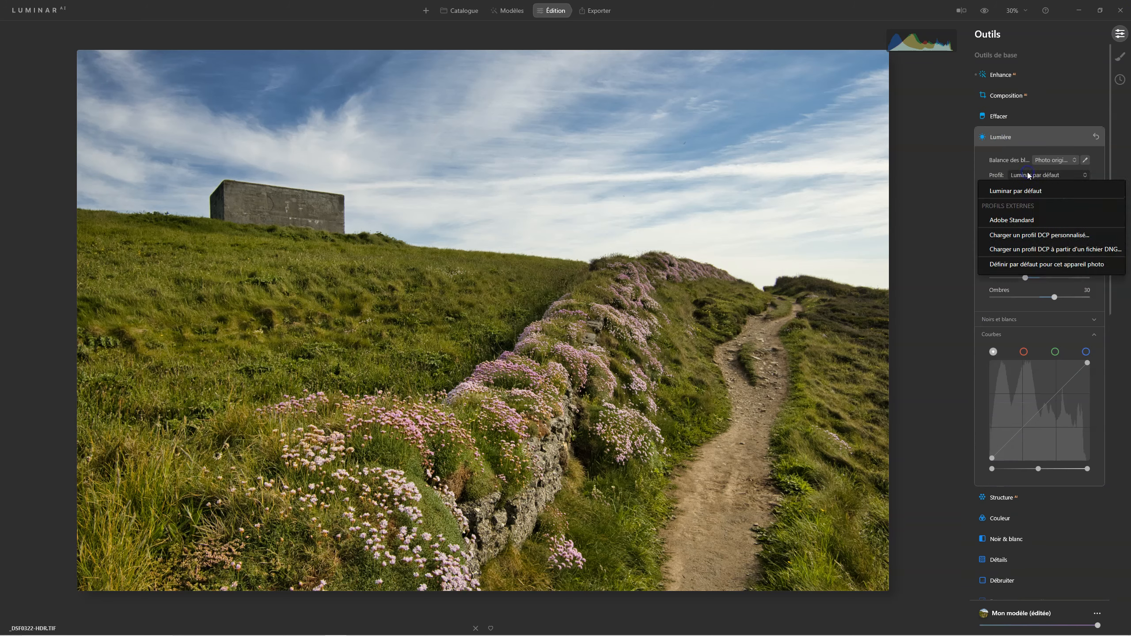
left_click(1021, 220)
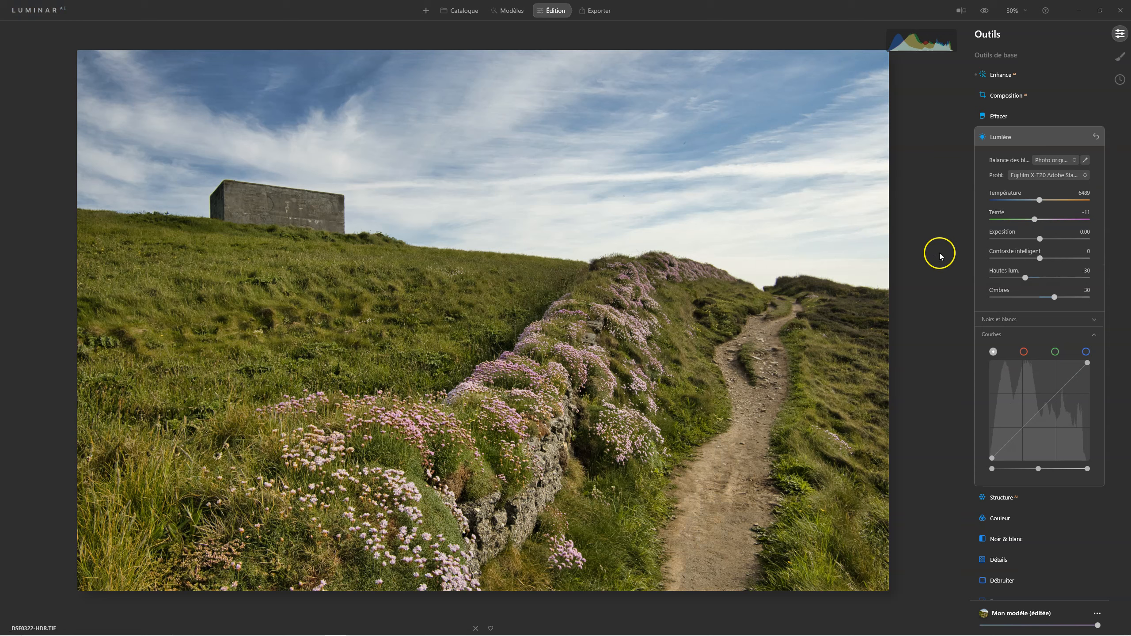
left_click(1001, 138)
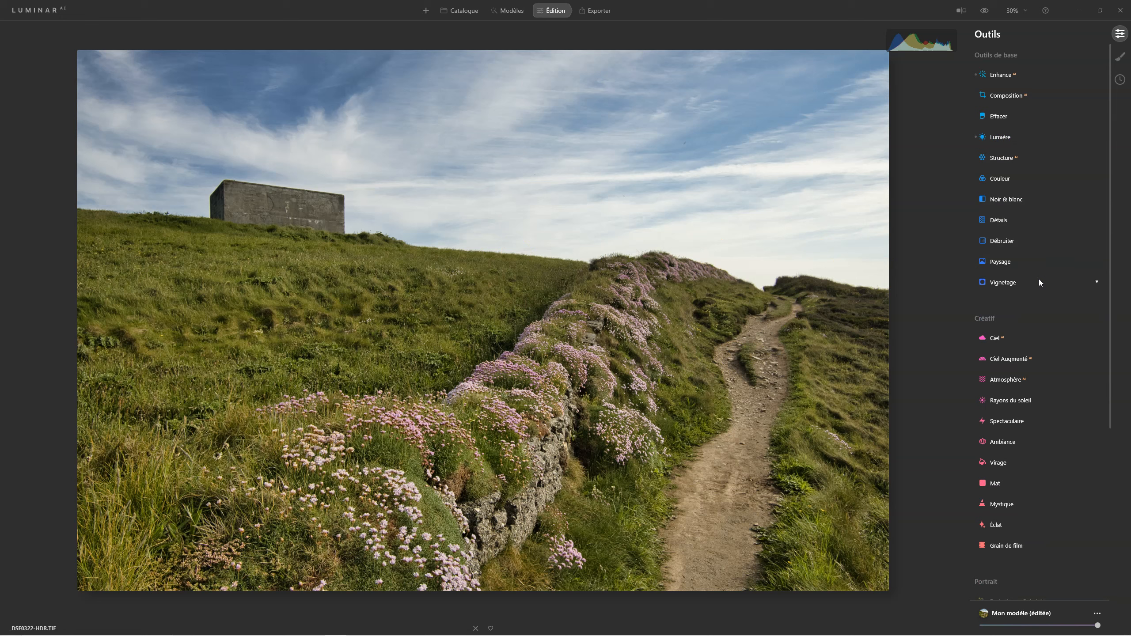
left_click(1006, 181)
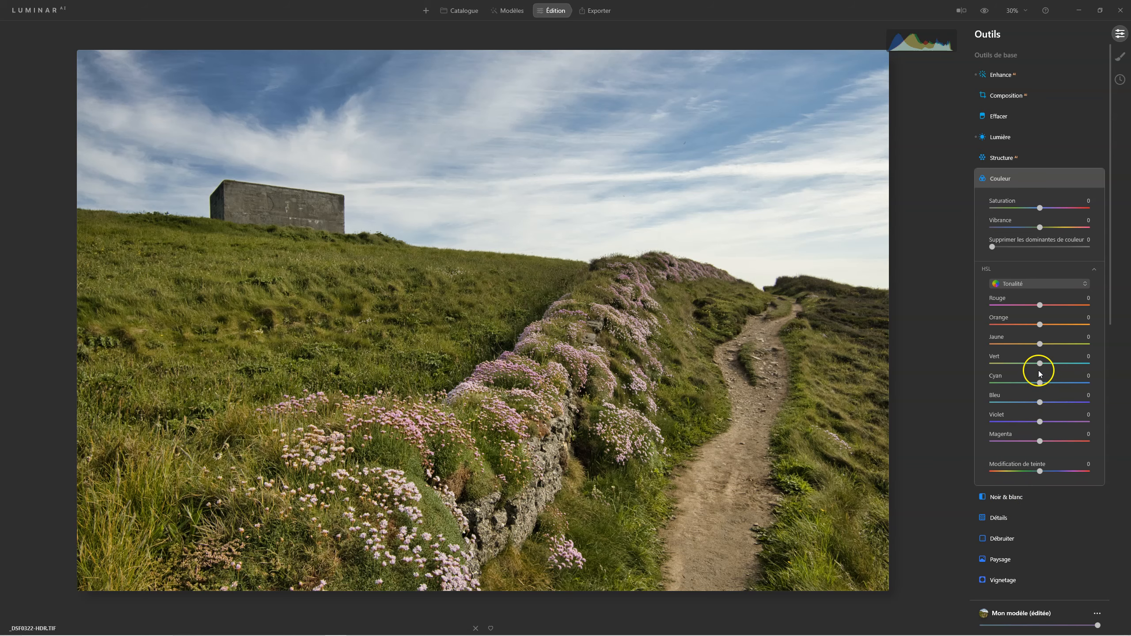
Shift the HSL Vert hue to -47, briefly checking Paysage's advanced settings.
left_click_drag(1040, 365, 1035, 365)
left_click(1026, 434)
left_click(1007, 560)
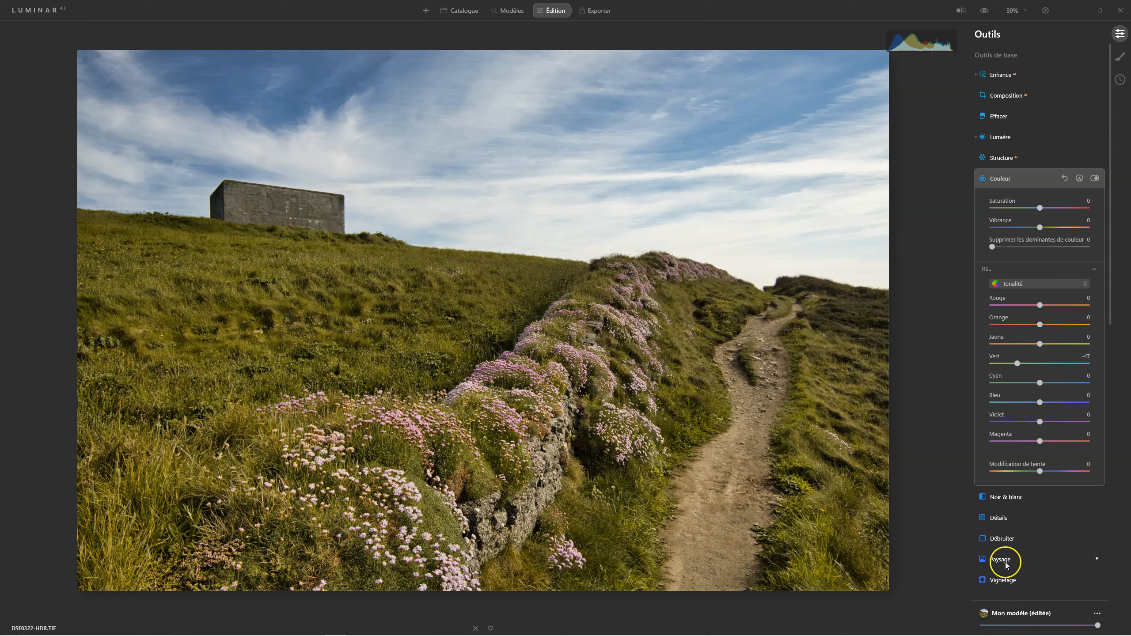
left_click(1005, 352)
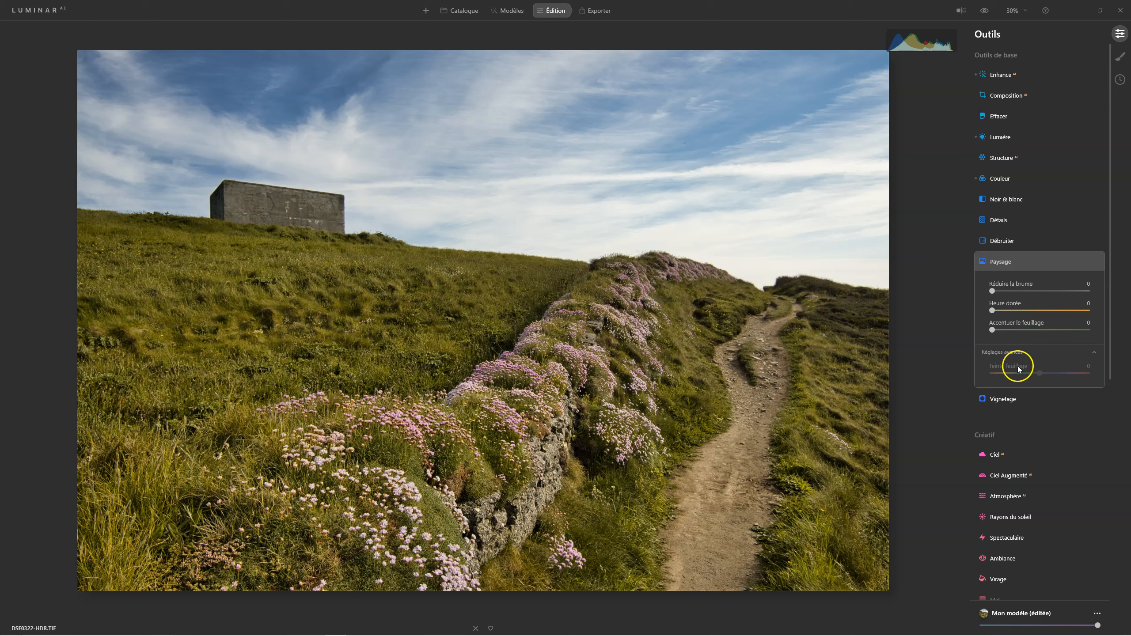
left_click(1013, 263)
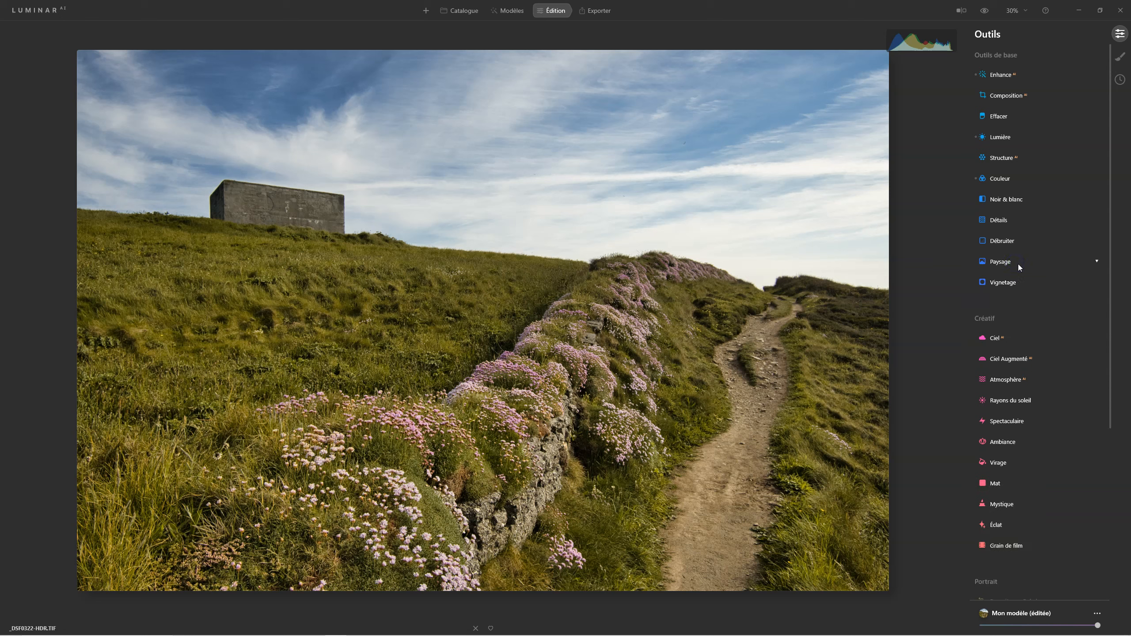
left_click(993, 179)
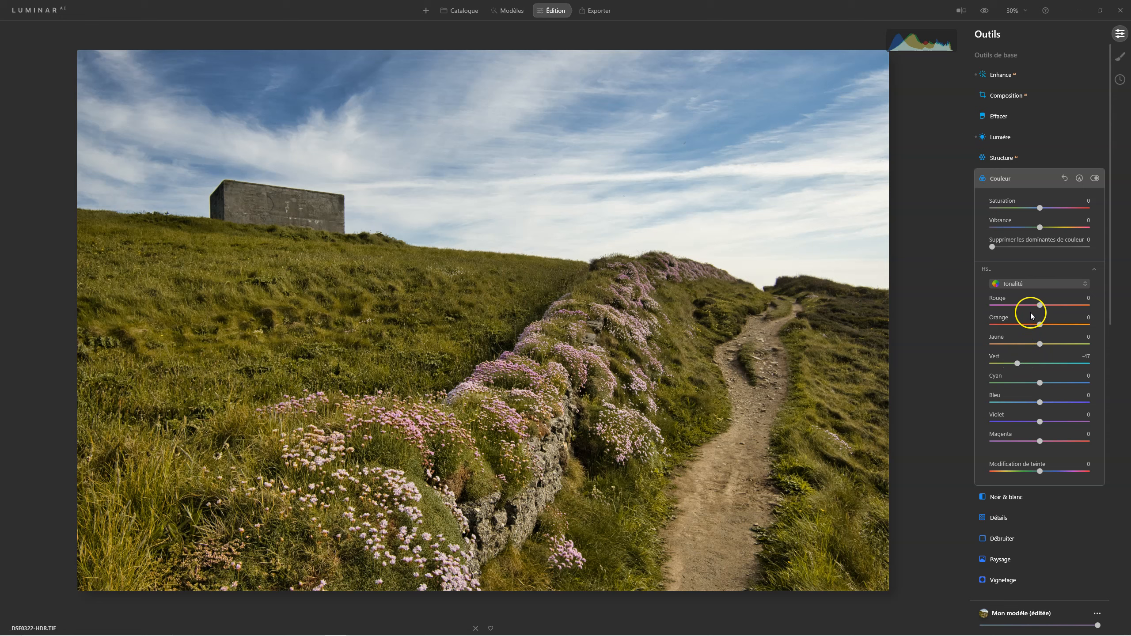
Switch HSL to Saturation mode and raise Bleu saturation to 10.
left_click(1022, 284)
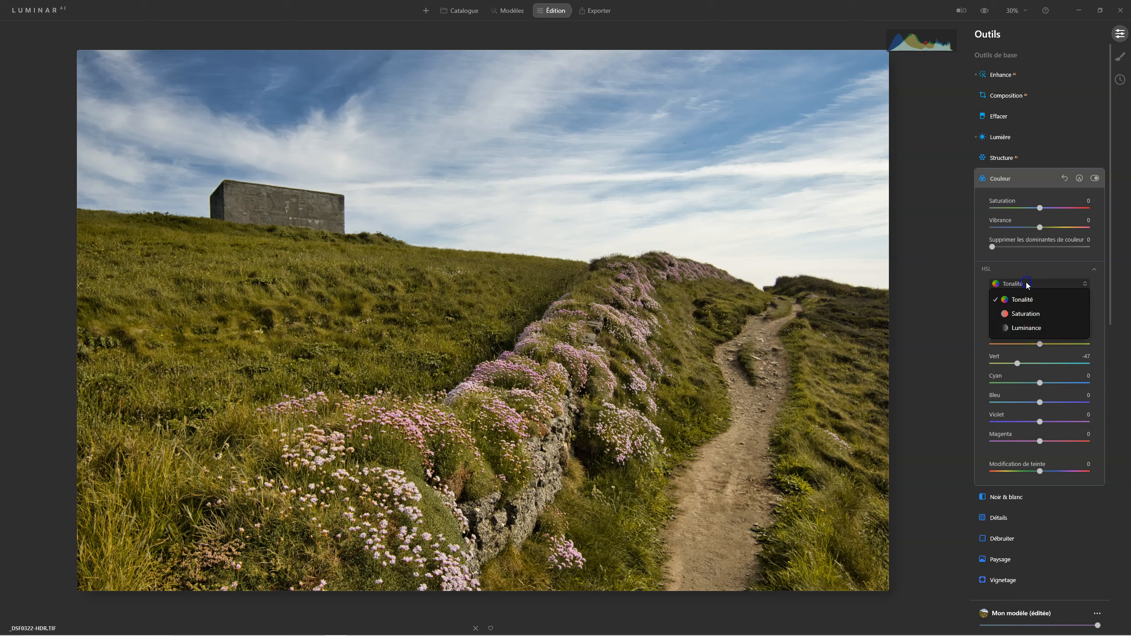
left_click(1026, 313)
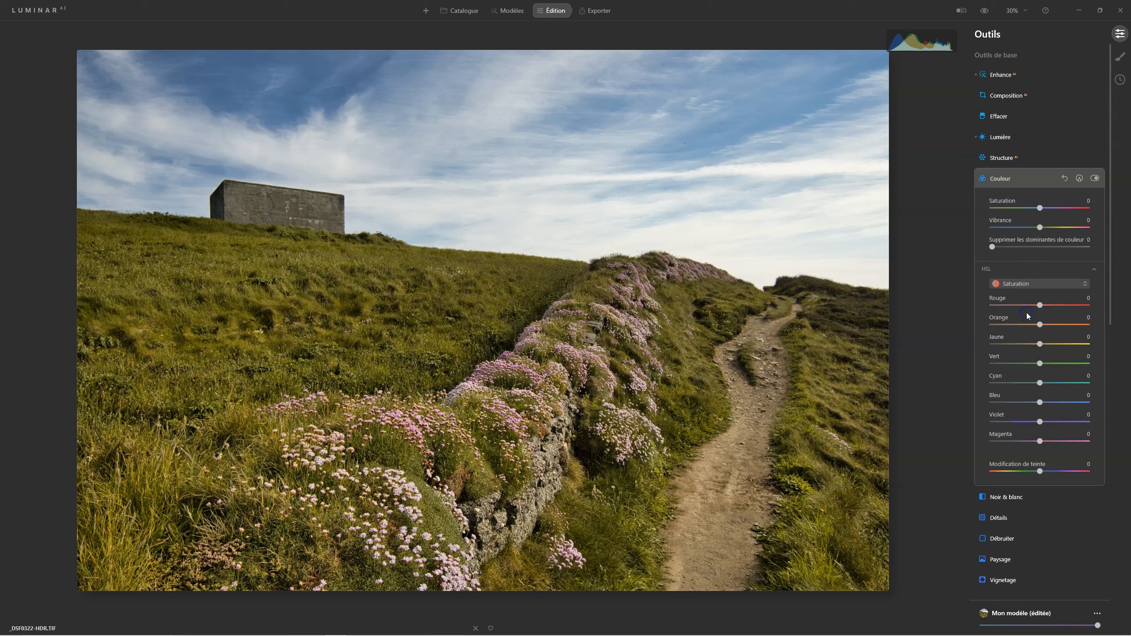
left_click(1039, 403)
left_click(1038, 284)
left_click(1024, 326)
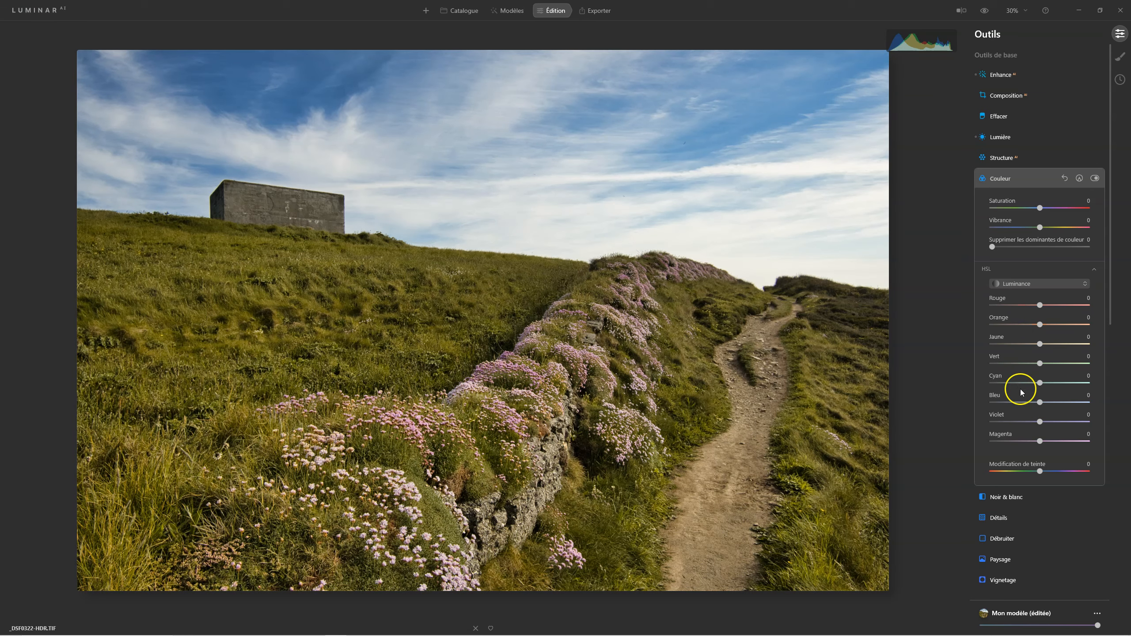
left_click(1039, 402)
left_click_drag(1032, 404, 1023, 404)
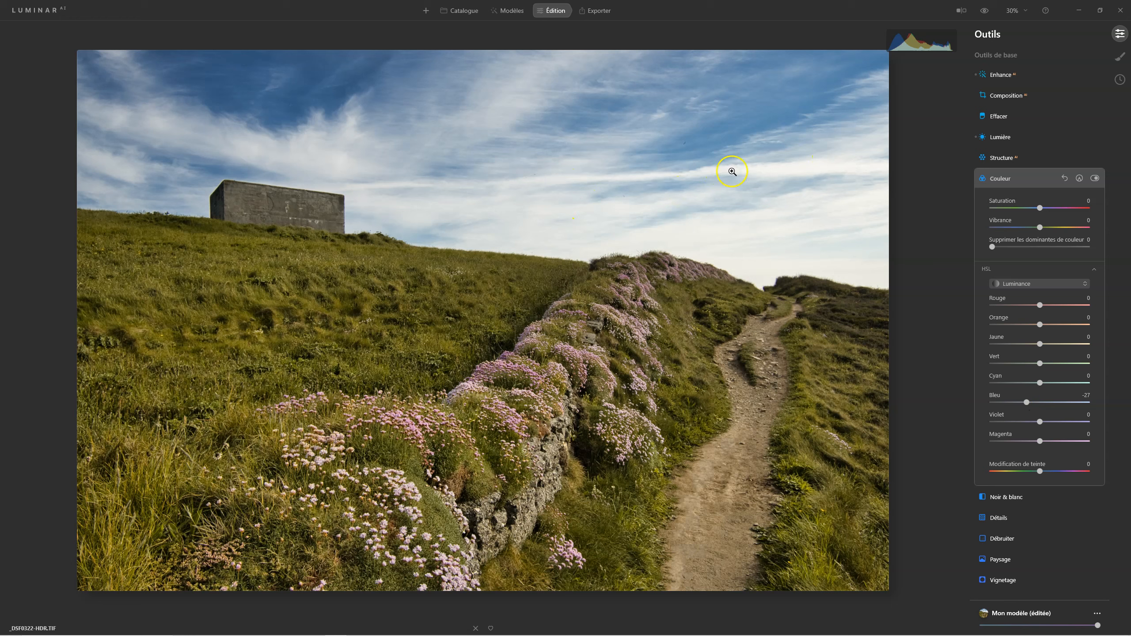
left_click(1035, 284)
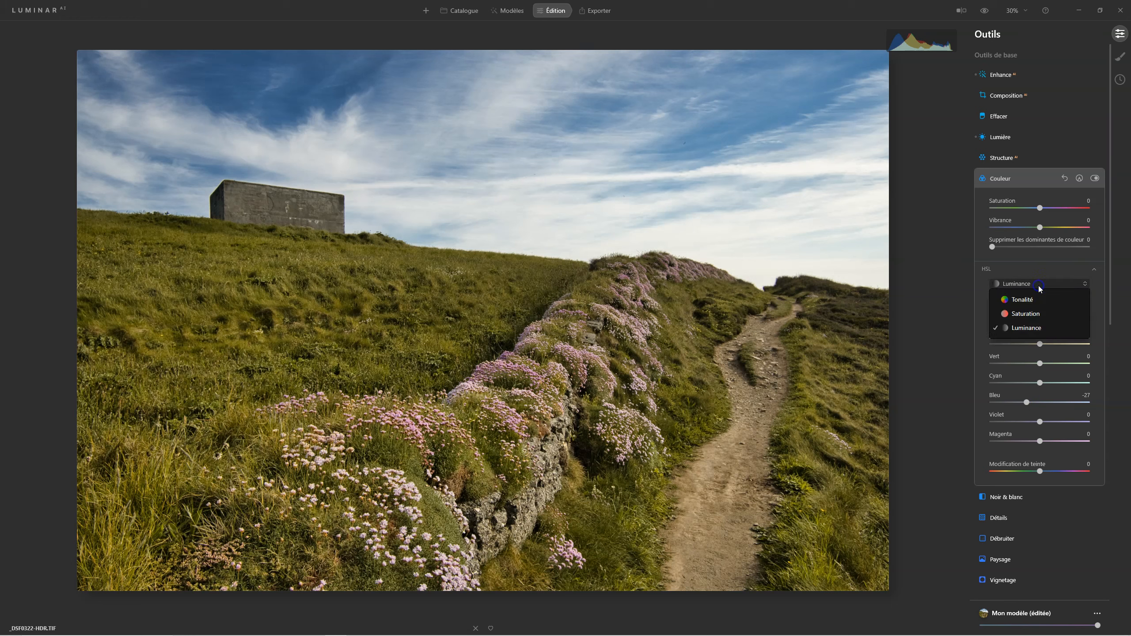
left_click(1032, 315)
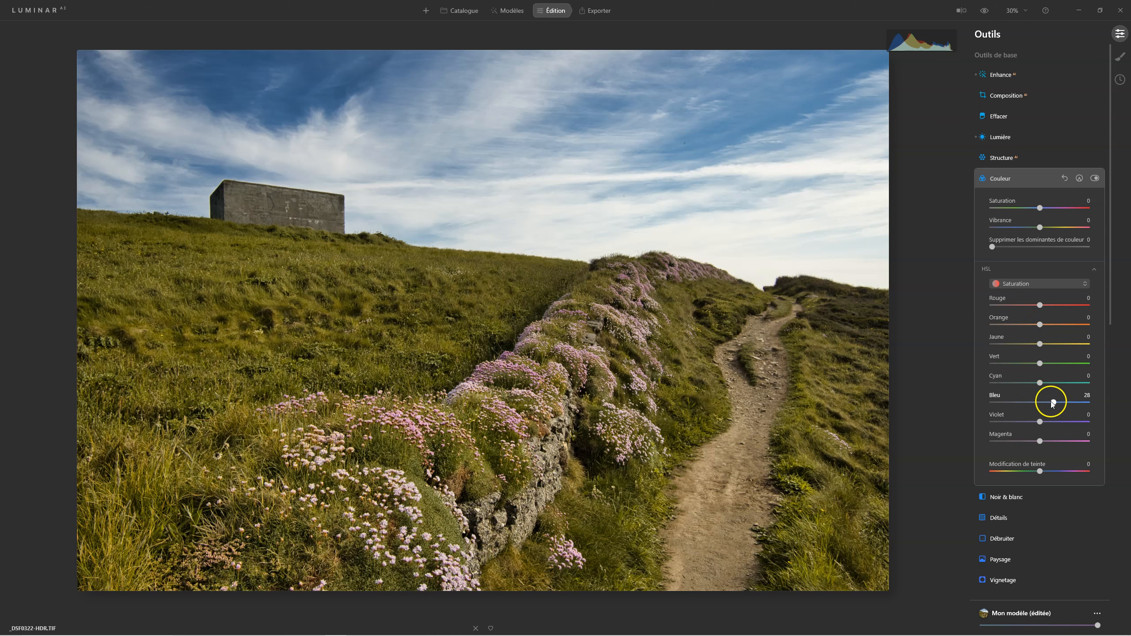
left_click_drag(1053, 403, 1052, 402)
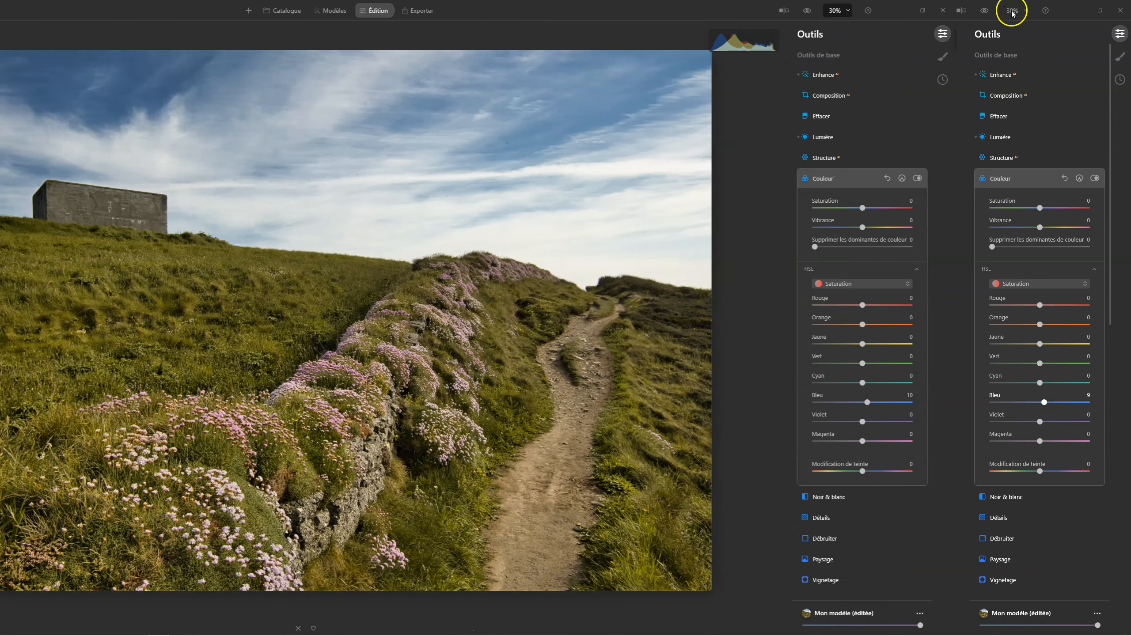
Compare the edited photo against the original with the eye preview, then collapse Couleur.
left_click(989, 16)
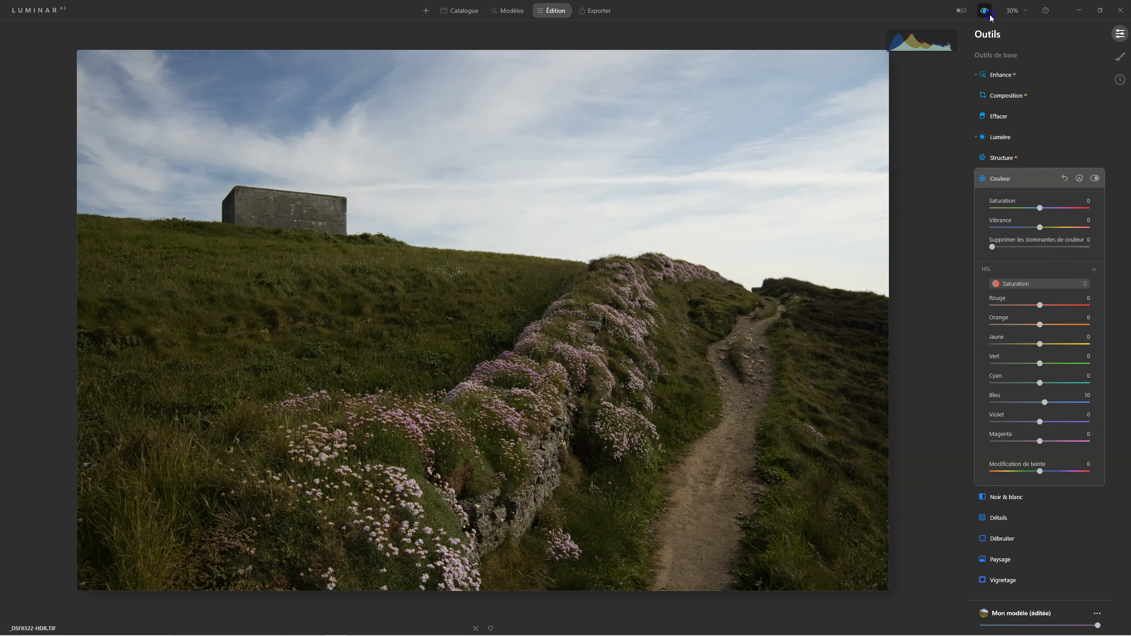
left_click(989, 17)
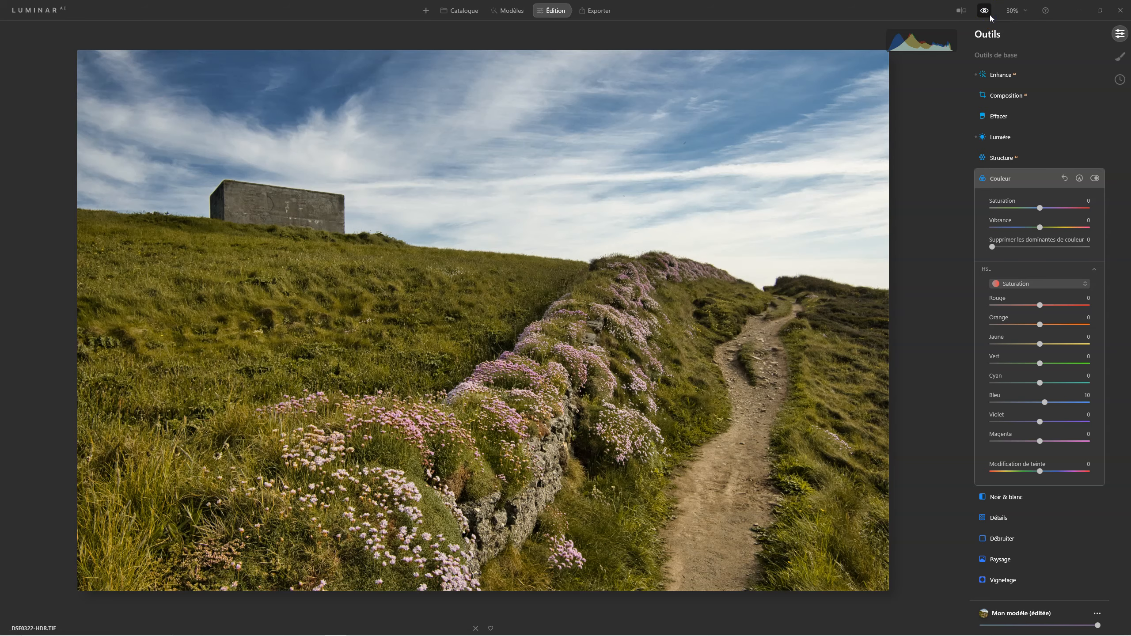
left_click(989, 17)
left_click(989, 17)
left_click(990, 16)
left_click(990, 16)
left_click(1000, 179)
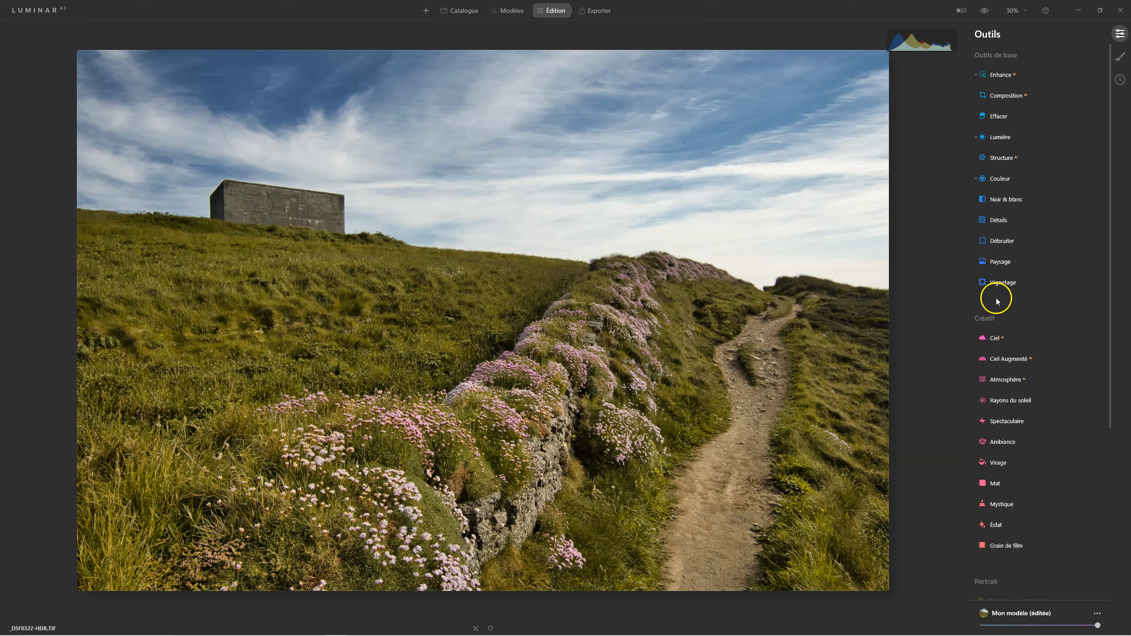
In Supercontraste, set highlight contrast to 31, midtone contrast to 33 and shadow contrast to 34.
scroll(997, 299, "down", 2)
scroll(998, 299, "down", 4)
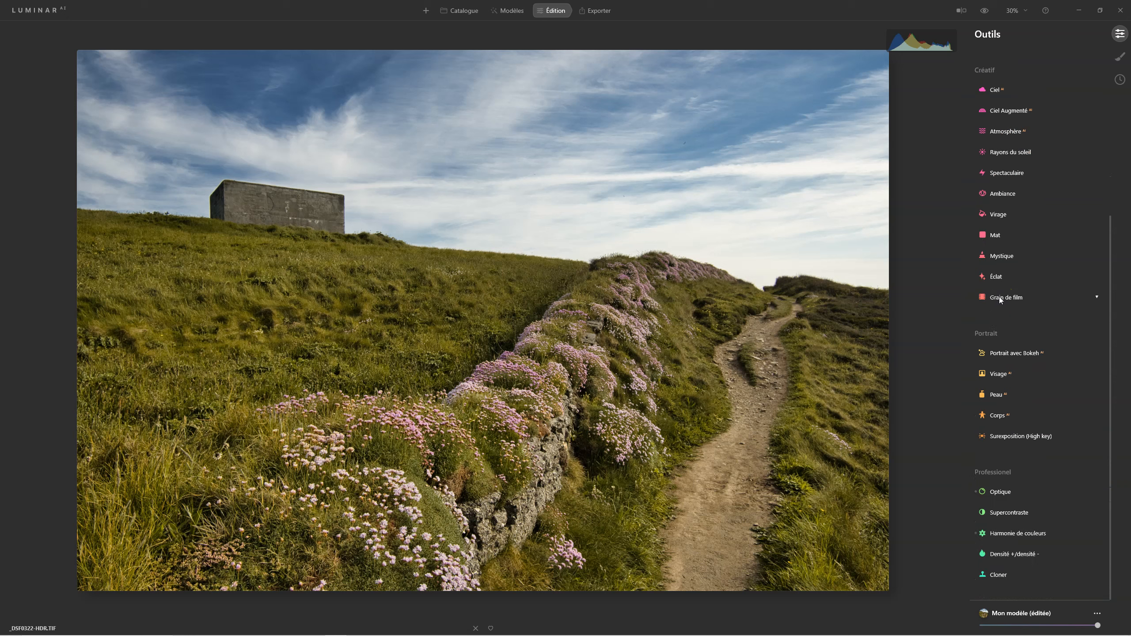
left_click(1023, 512)
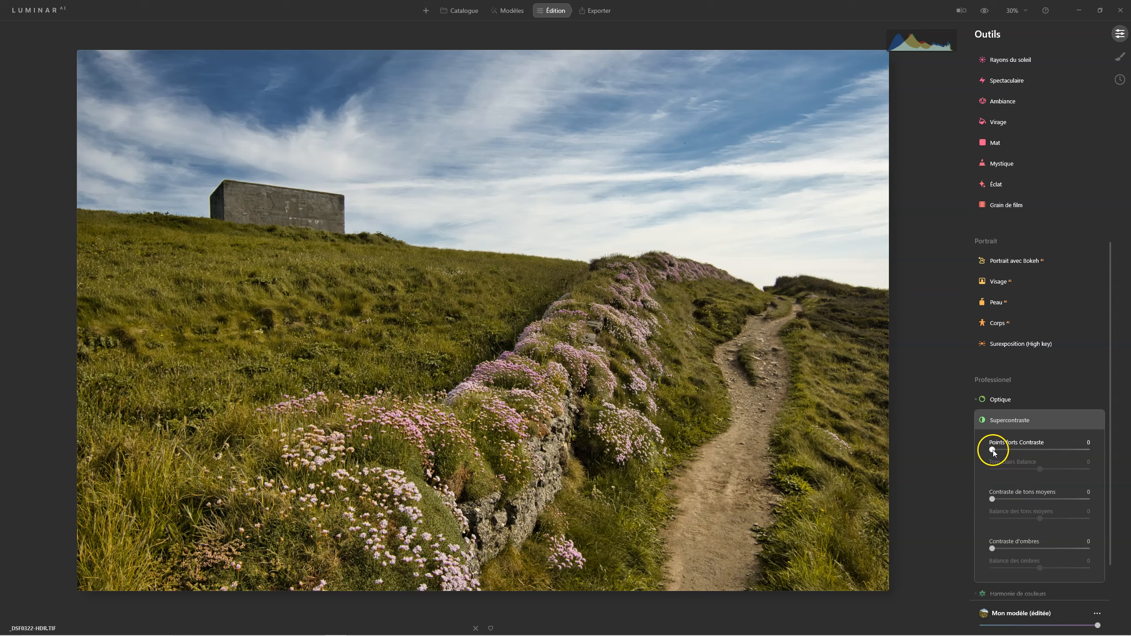
left_click_drag(994, 449, 1003, 449)
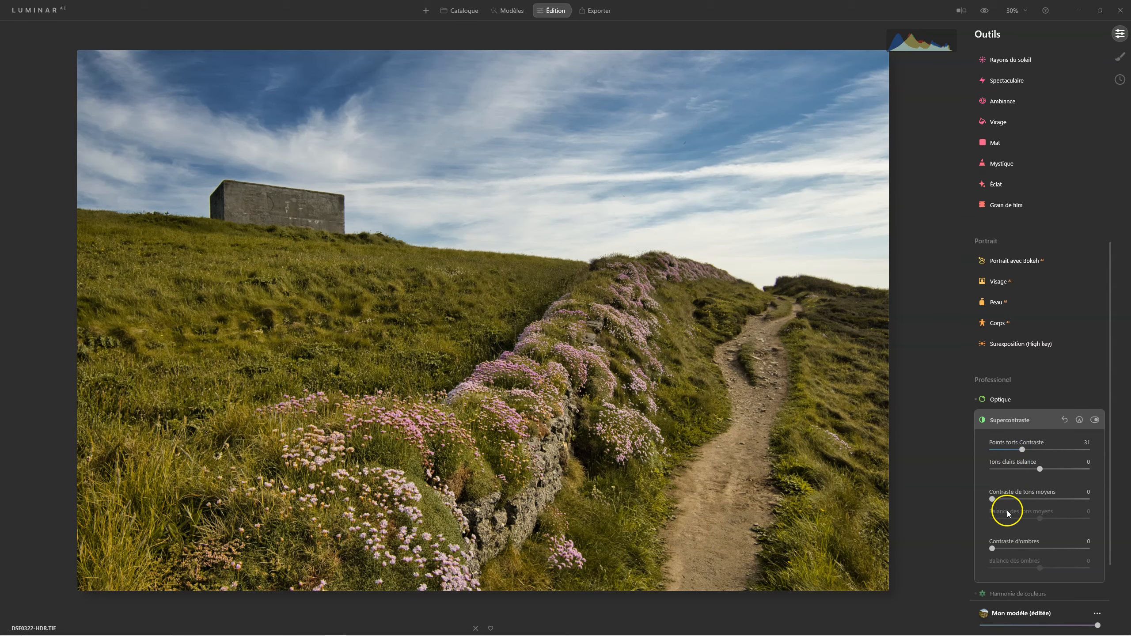
left_click_drag(993, 498, 1026, 499)
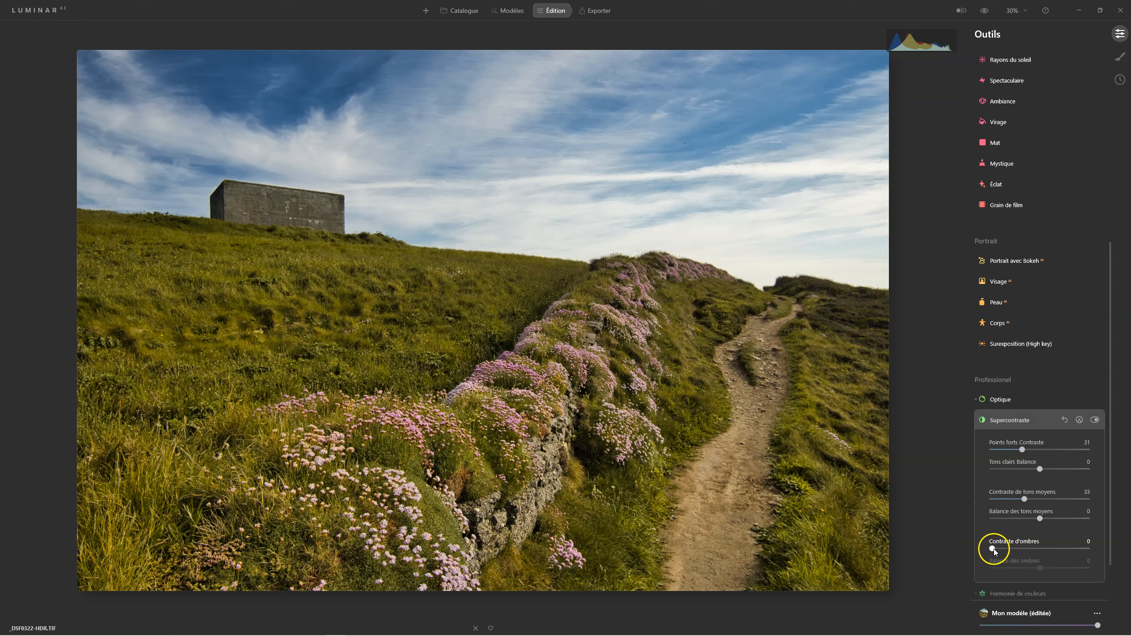
left_click_drag(997, 548, 1021, 546)
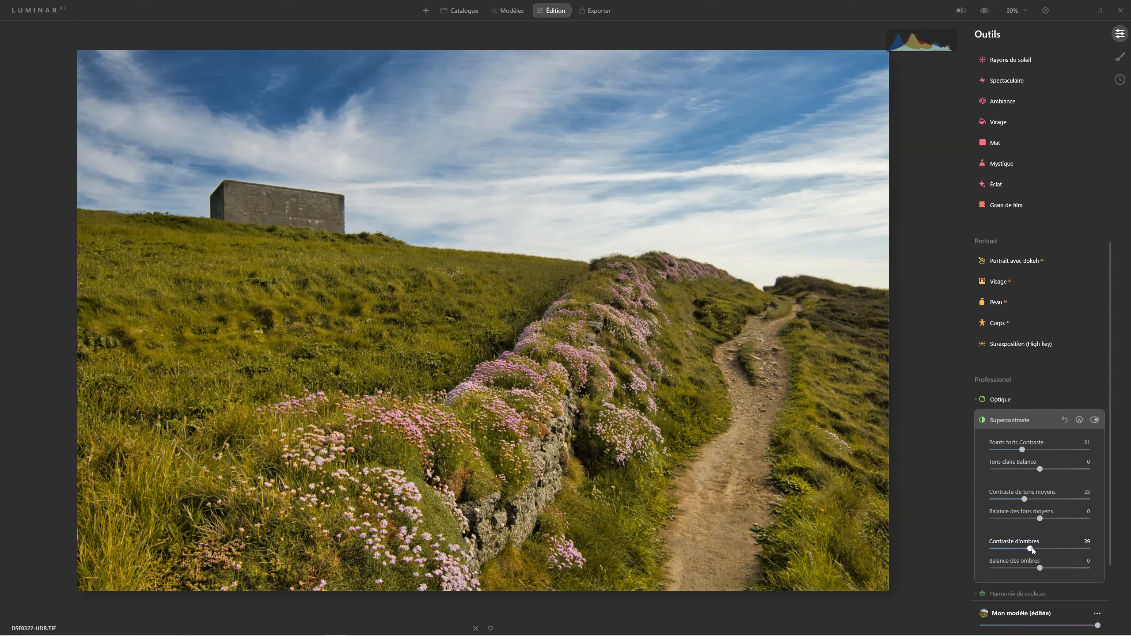
left_click_drag(1026, 549, 1028, 572)
Set the Supercontraste balances to 10 for shadows, 21 for midtones and 13 for highlights.
mouse_move(1028, 571)
left_mouse_down()
mouse_move(1055, 571)
mouse_move(1043, 570)
left_mouse_up()
left_click_drag(1041, 518, 1041, 517)
left_click_drag(1040, 469, 1042, 470)
Toggle Supercontraste off and on to compare, leave it enabled, and collapse the tool.
left_click(1092, 420)
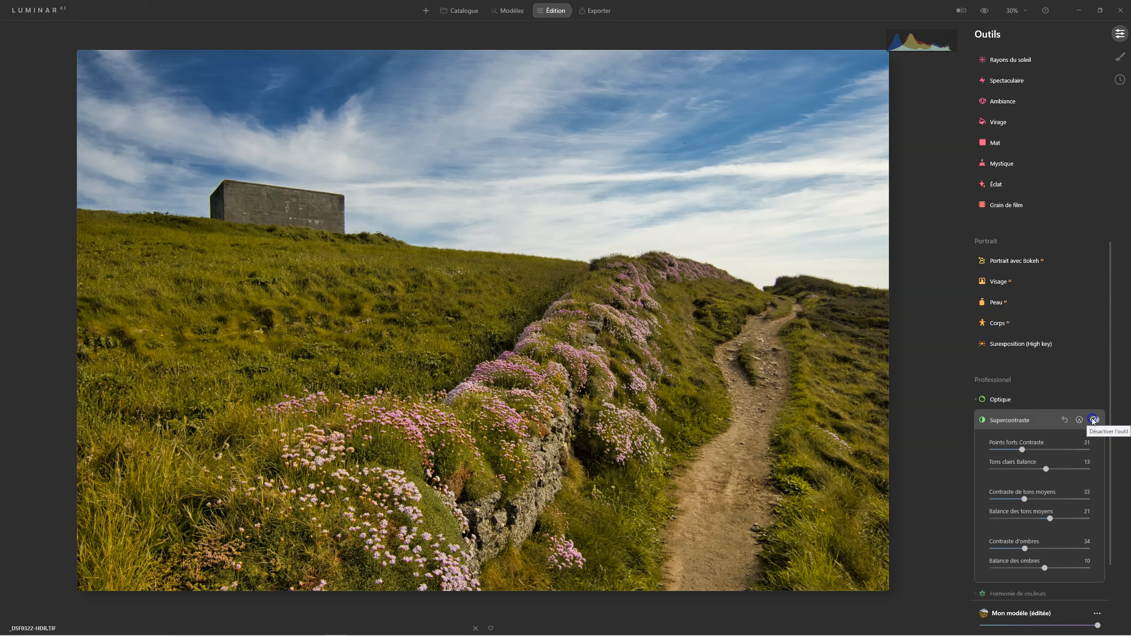
left_click(1093, 419)
left_click(1093, 419)
left_click(1094, 419)
left_click(1093, 419)
left_click(1093, 419)
left_click(1094, 419)
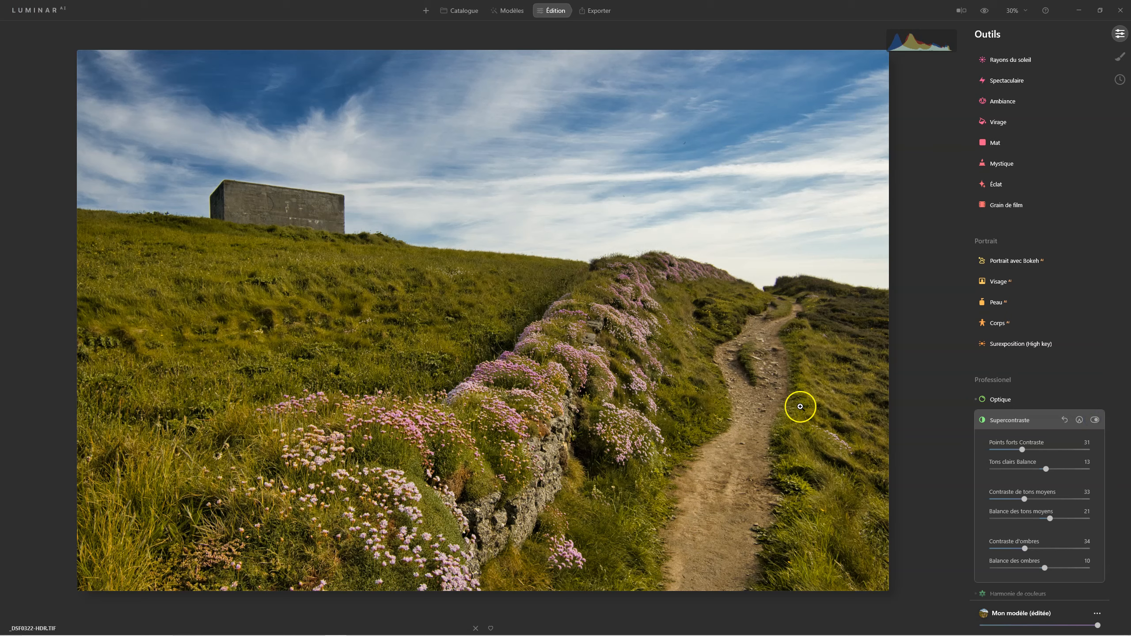
left_click(1092, 424)
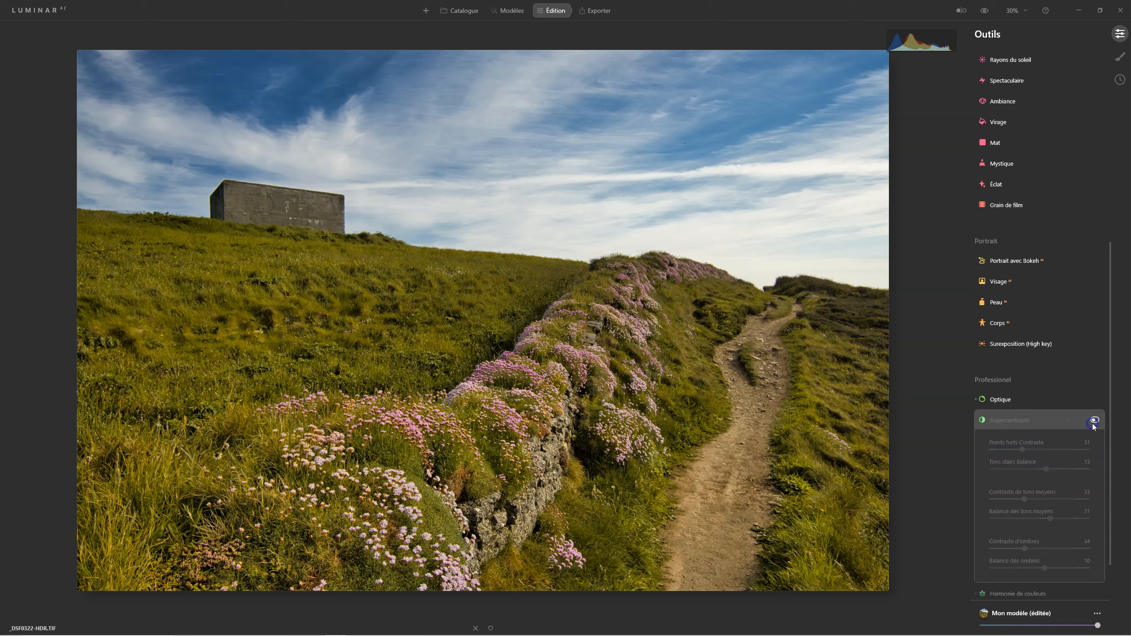
left_click(1092, 424)
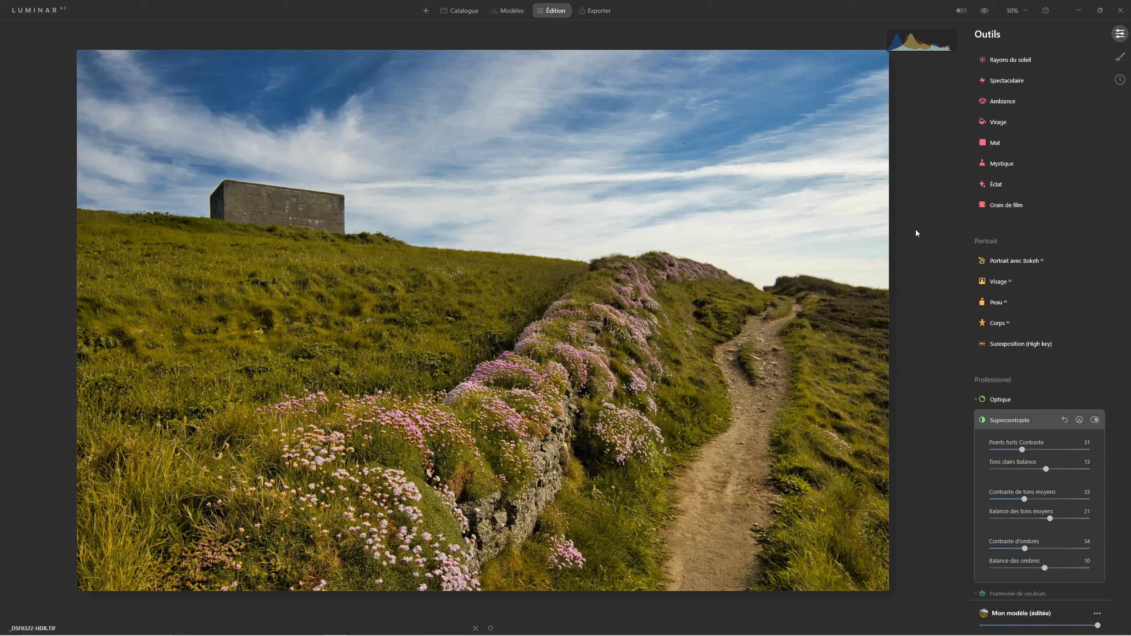
left_click(1002, 420)
In Couleur, lower overall Saturation to -25, comparing against the original photo.
scroll(1005, 383, "up", 2)
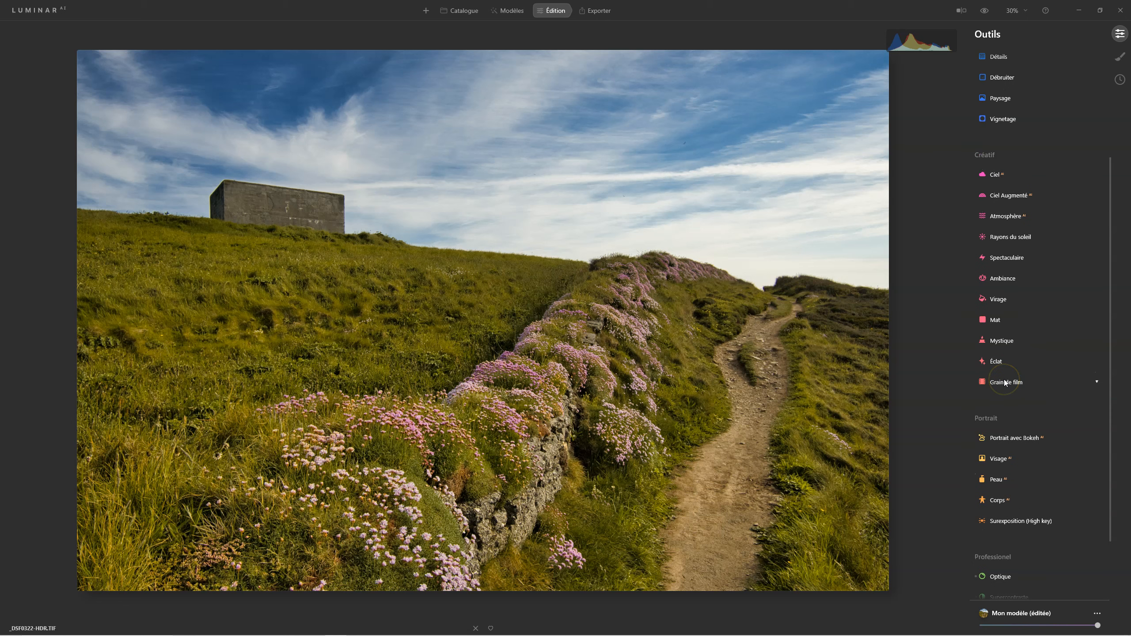
scroll(1005, 383, "up", 3)
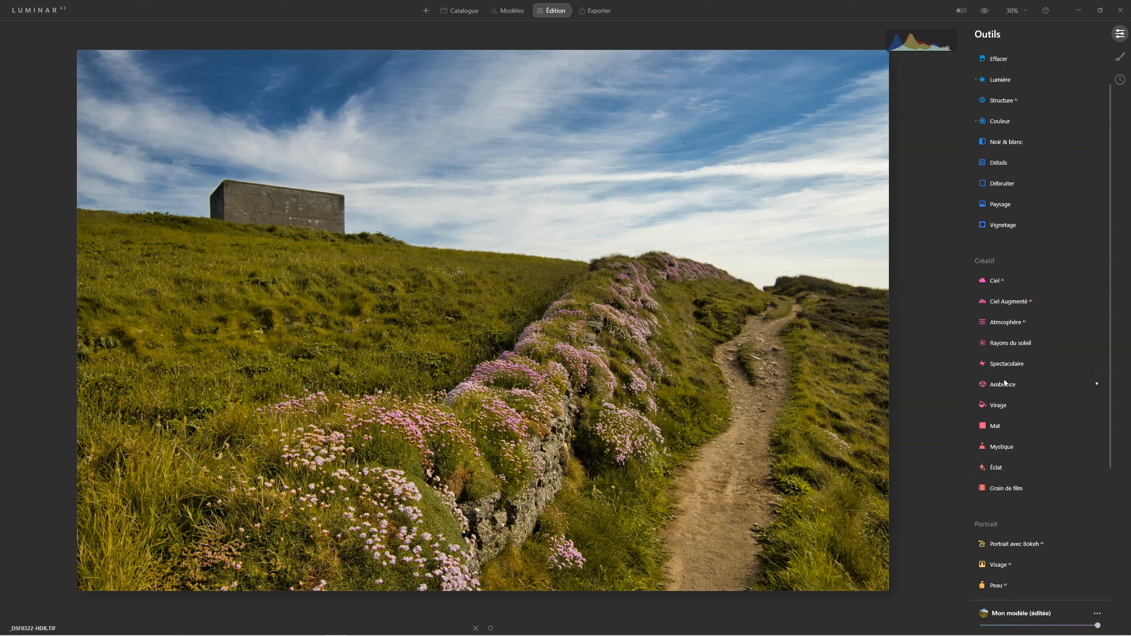
scroll(1004, 382, "up", 2)
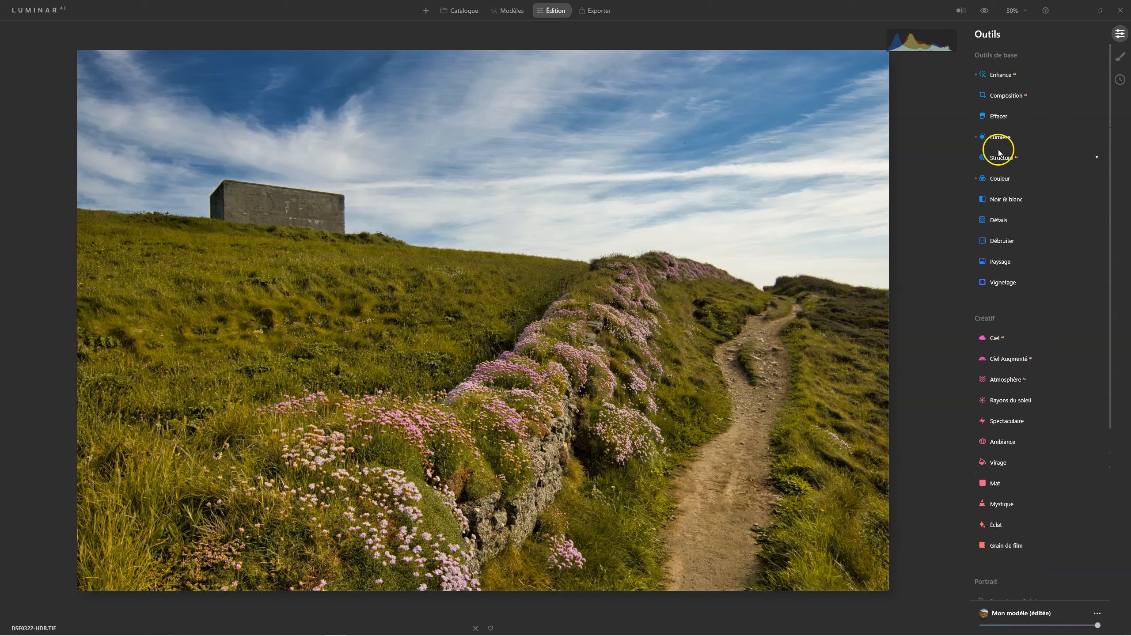
left_click(1005, 179)
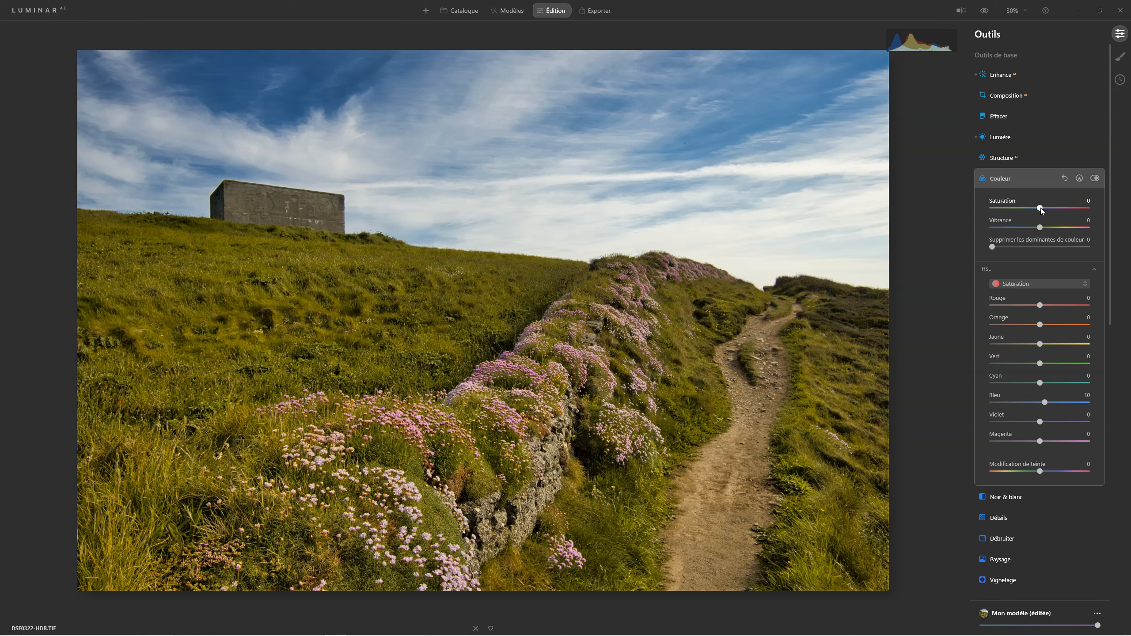
left_click_drag(1040, 208, 1034, 211)
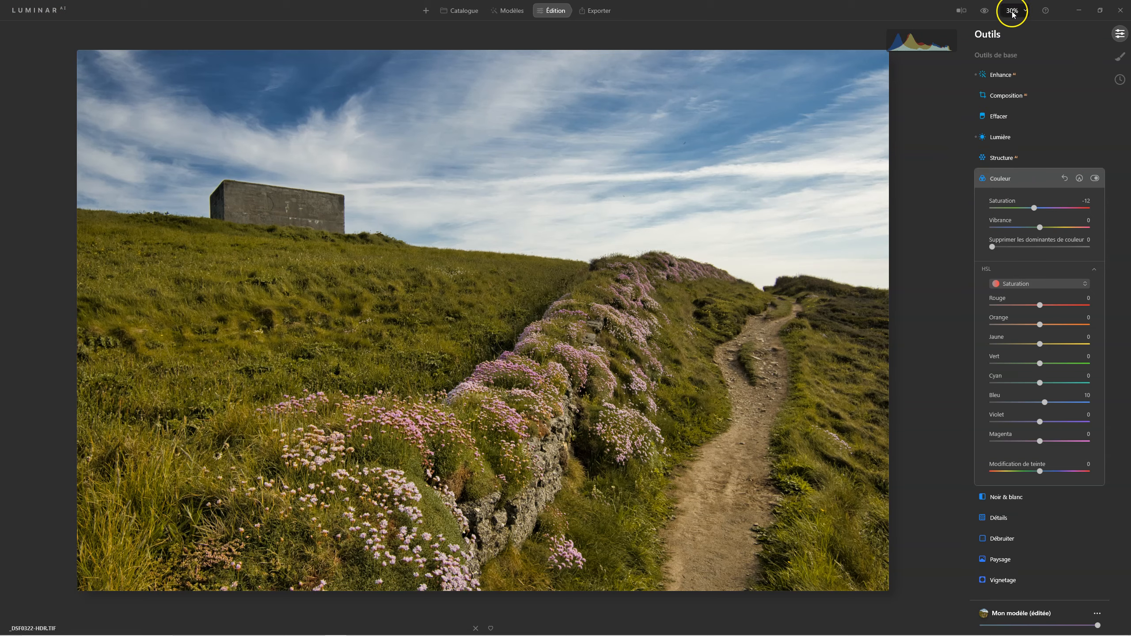
left_click(984, 12)
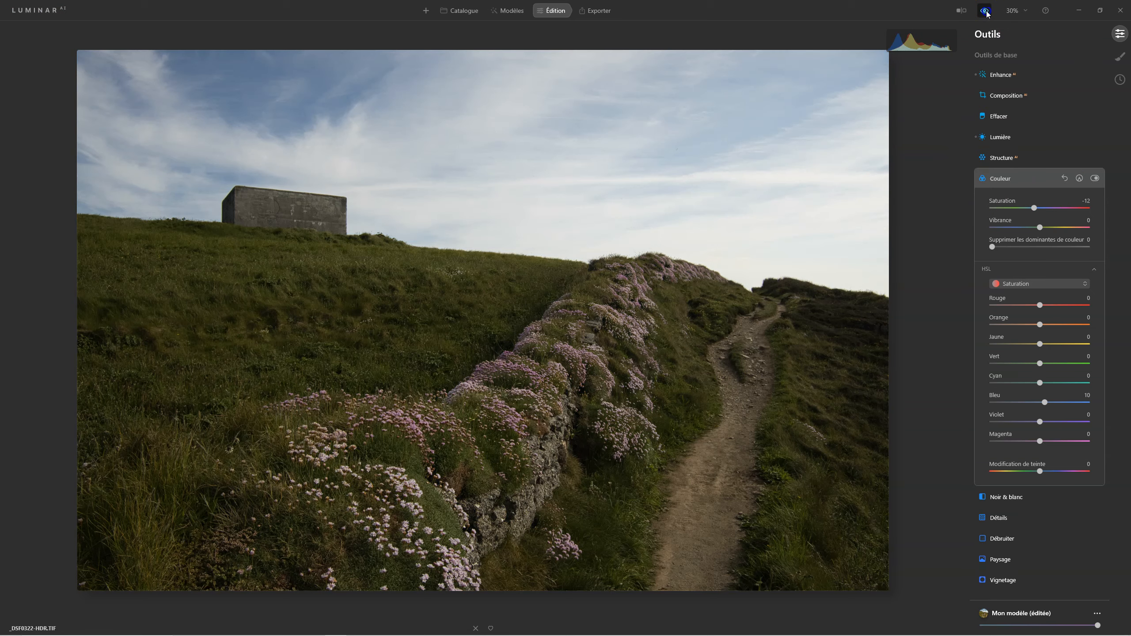
left_click(985, 12)
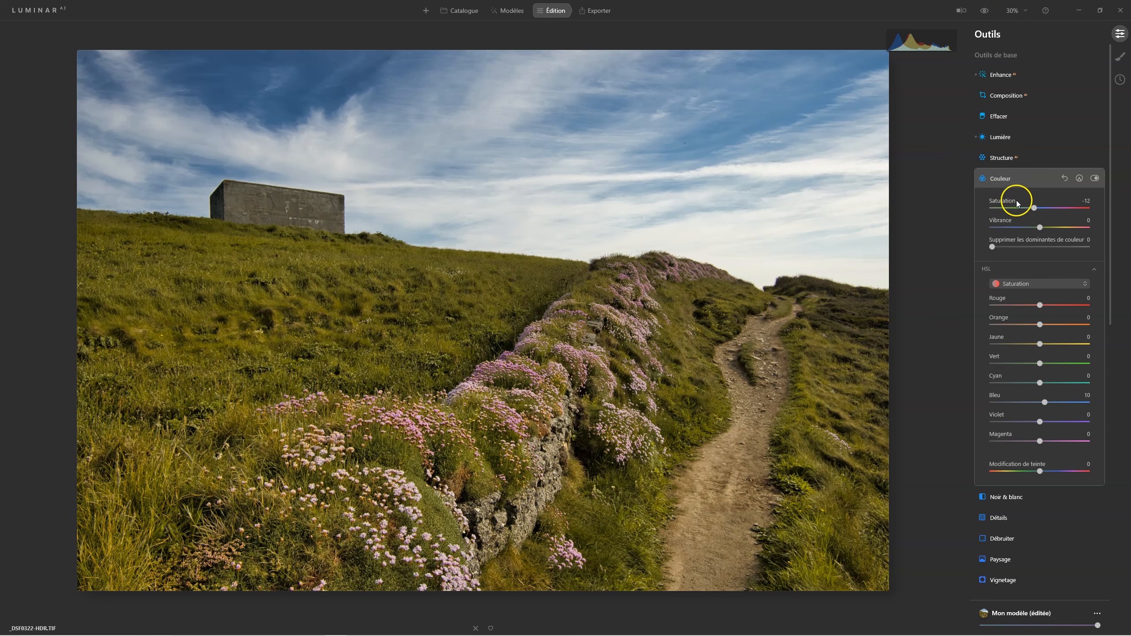
left_click_drag(1033, 211, 1028, 211)
left_click_drag(985, 12, 985, 12)
Drop the green HSL saturation to -39, check against the original, then collapse Couleur.
left_click_drag(1040, 364, 1023, 365)
left_click(1040, 473)
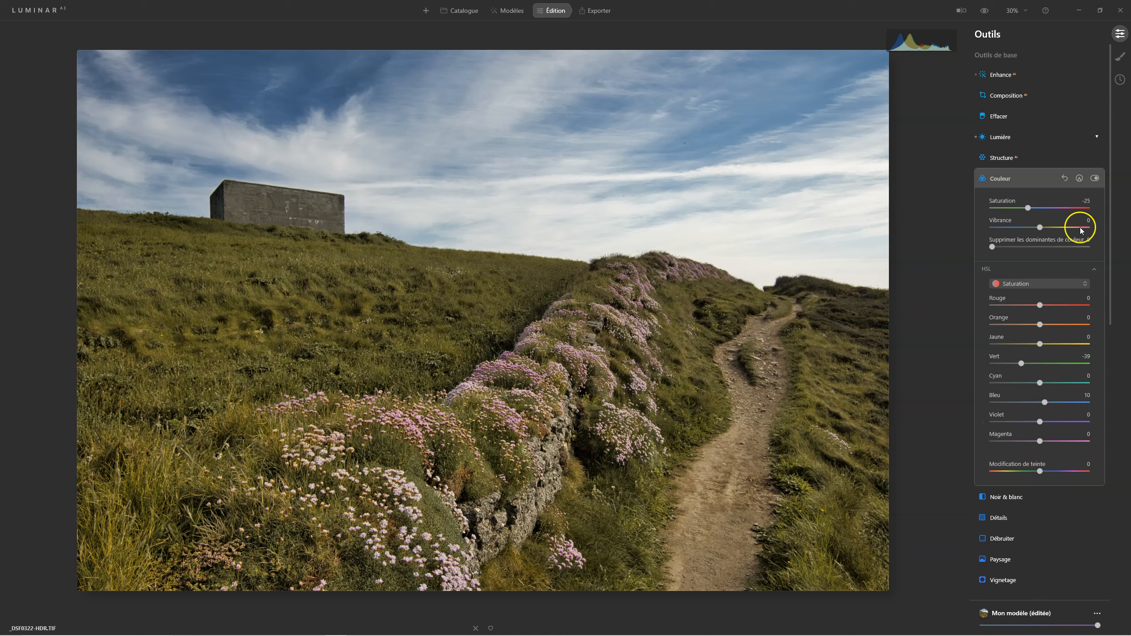
left_click(985, 12)
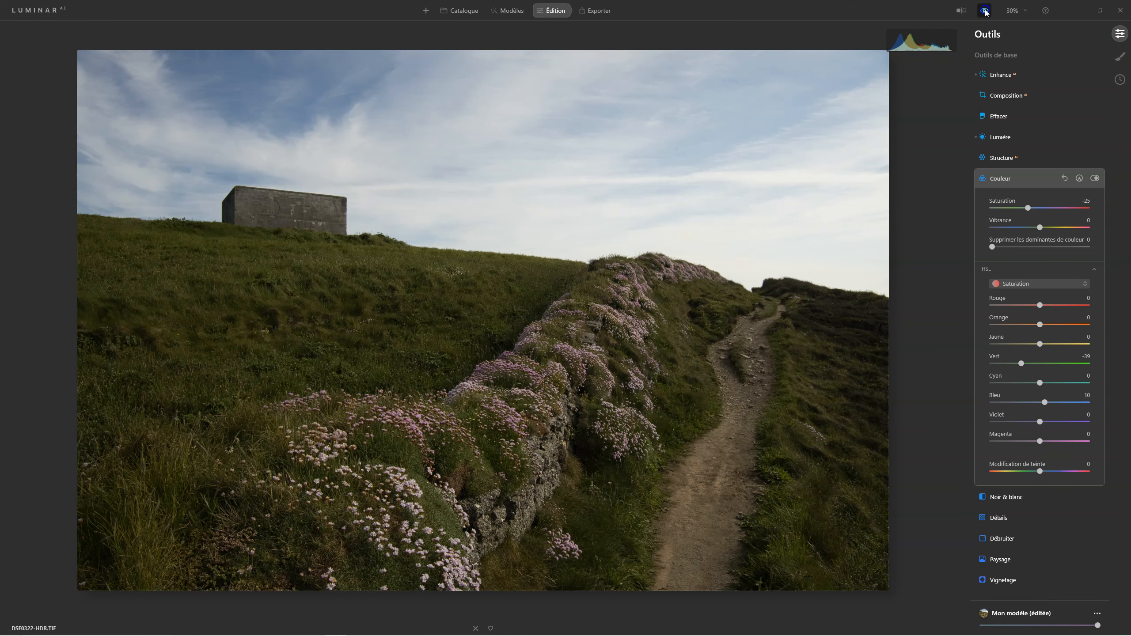
left_click(985, 12)
left_click(997, 178)
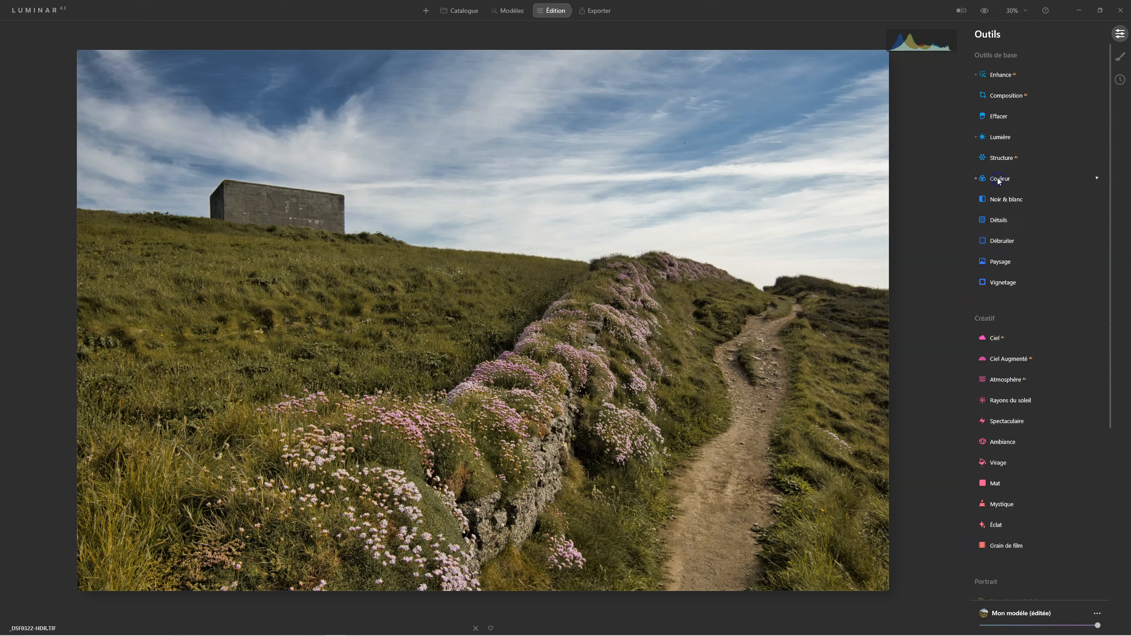
left_click(999, 174)
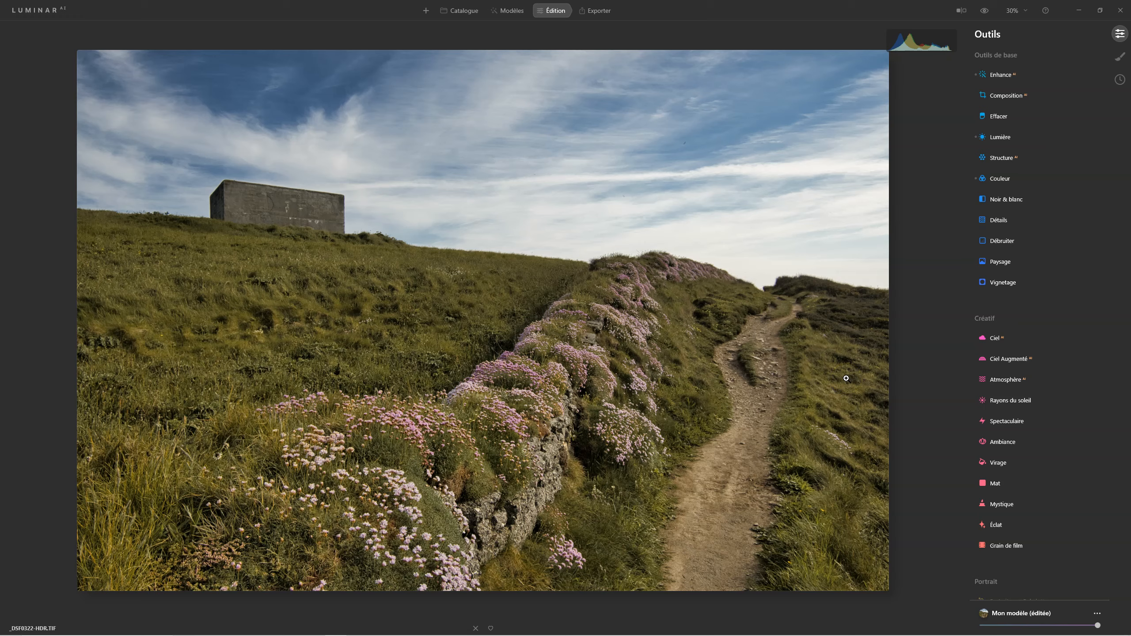
scroll(916, 361, "down", 2)
scroll(916, 361, "up", 2)
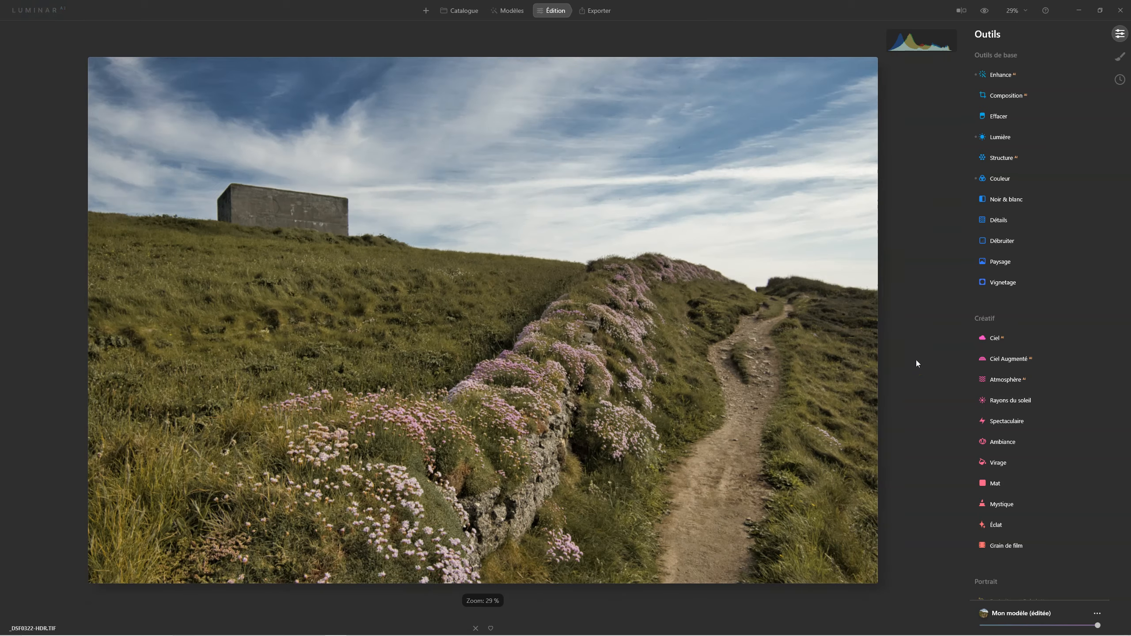
scroll(1019, 361, "down", 2)
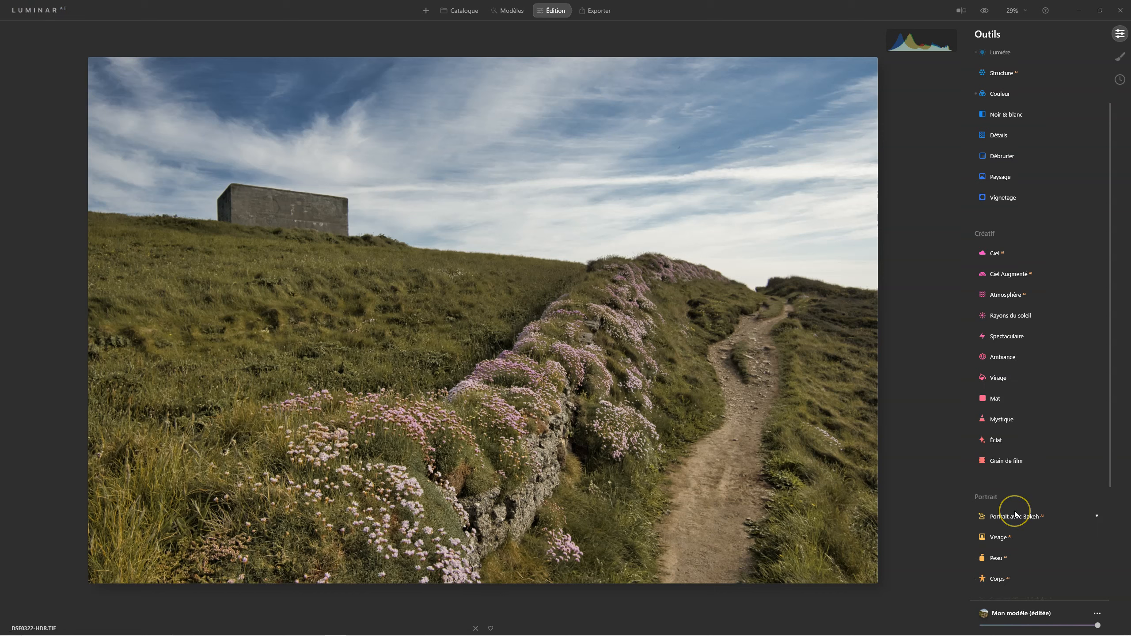
scroll(1013, 512, "down", 2)
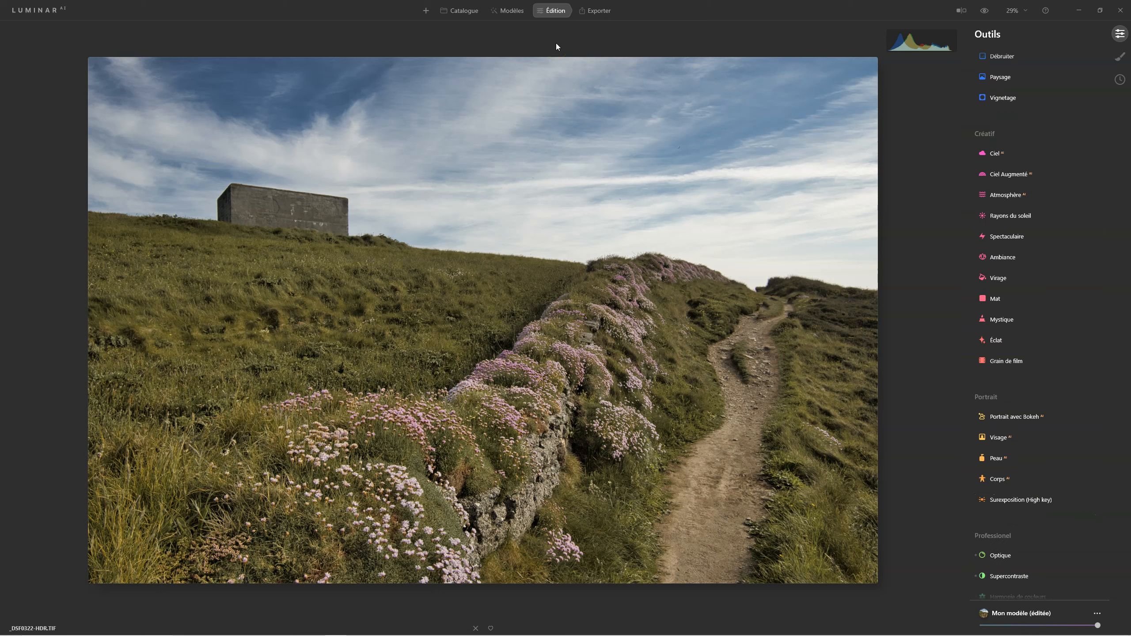